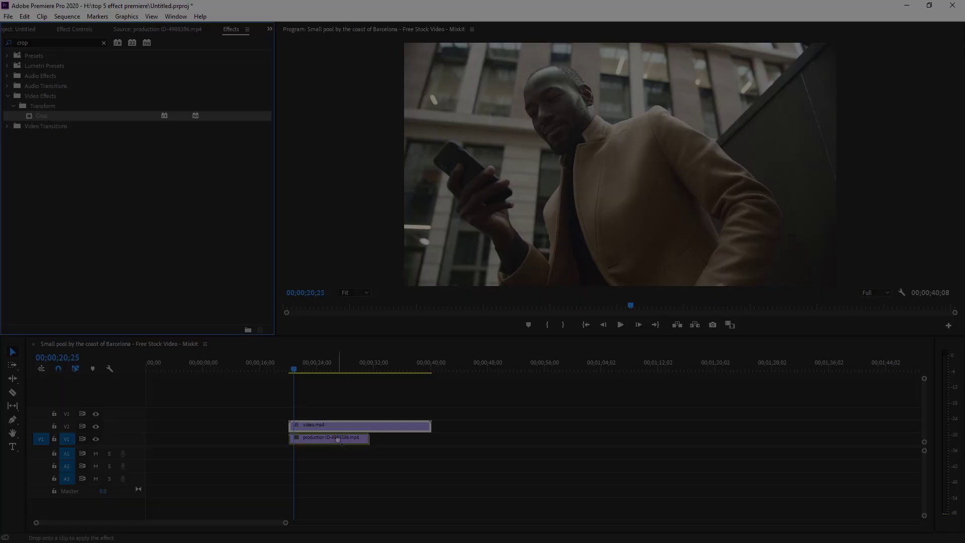
key(space)
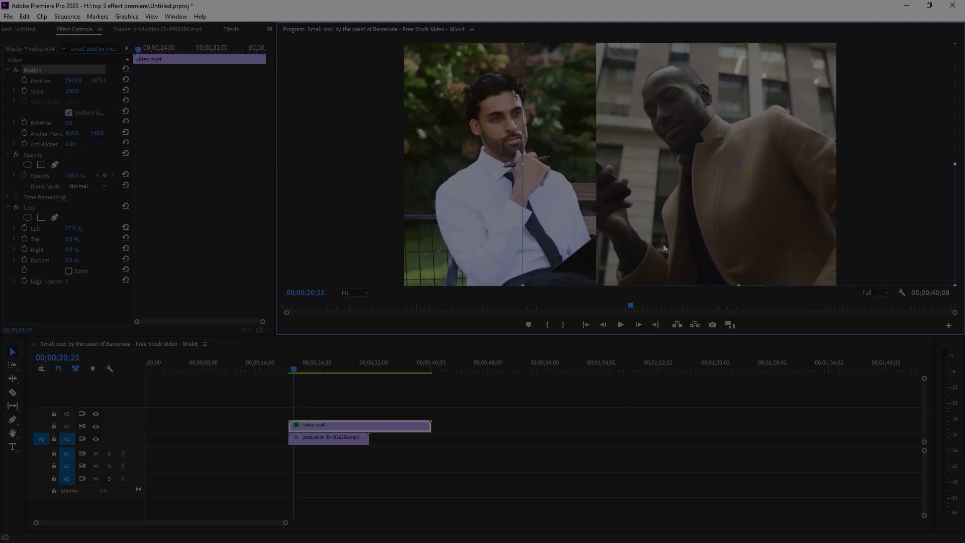
click(635, 493)
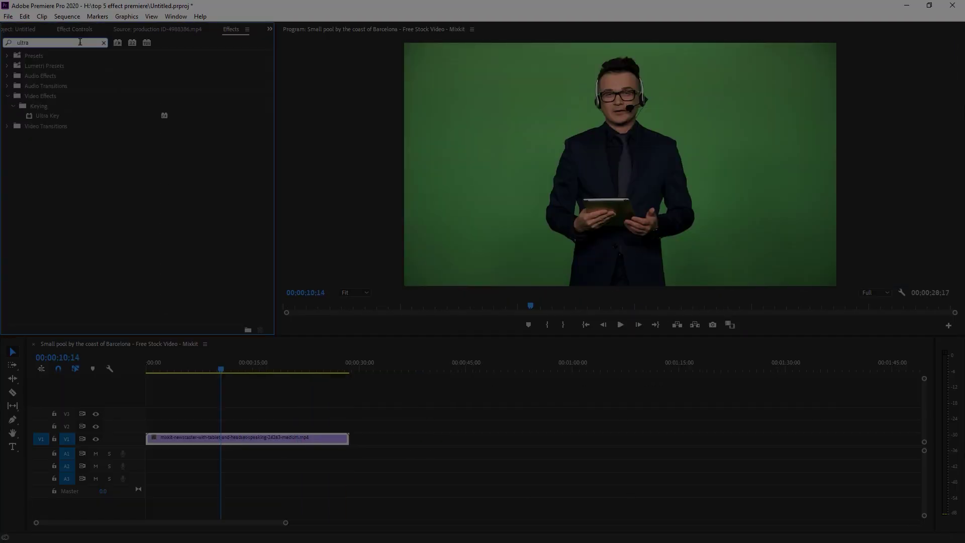
click(74, 35)
click(82, 250)
click(491, 177)
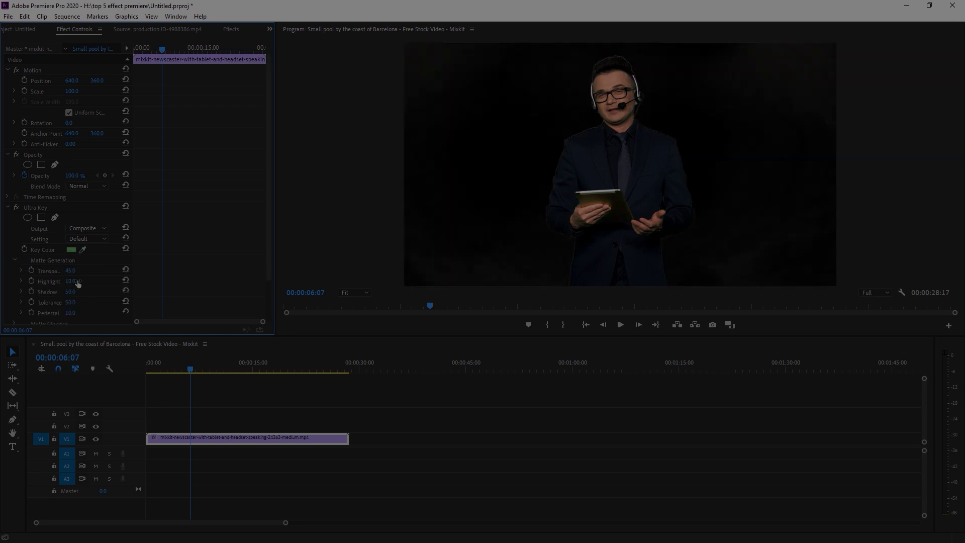
key(shift+1)
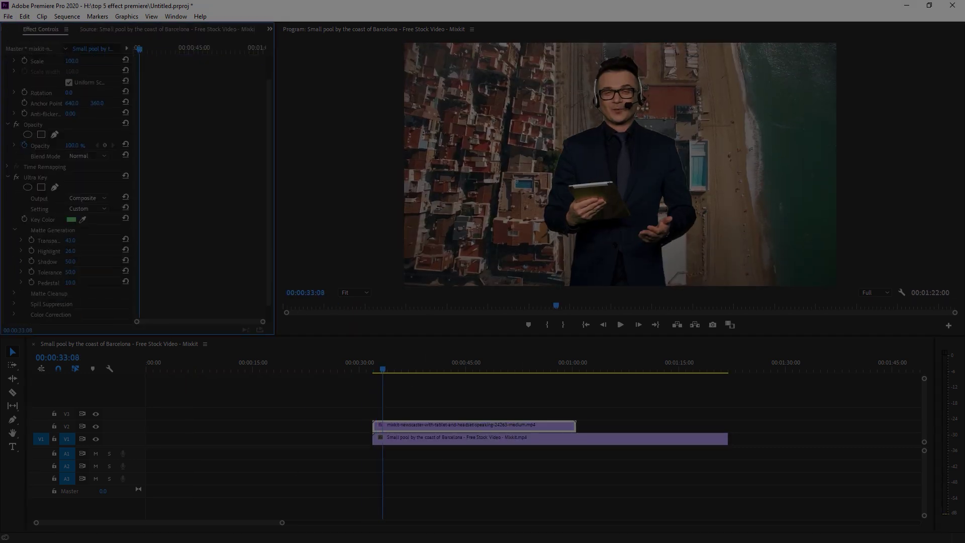
click(484, 396)
key(space)
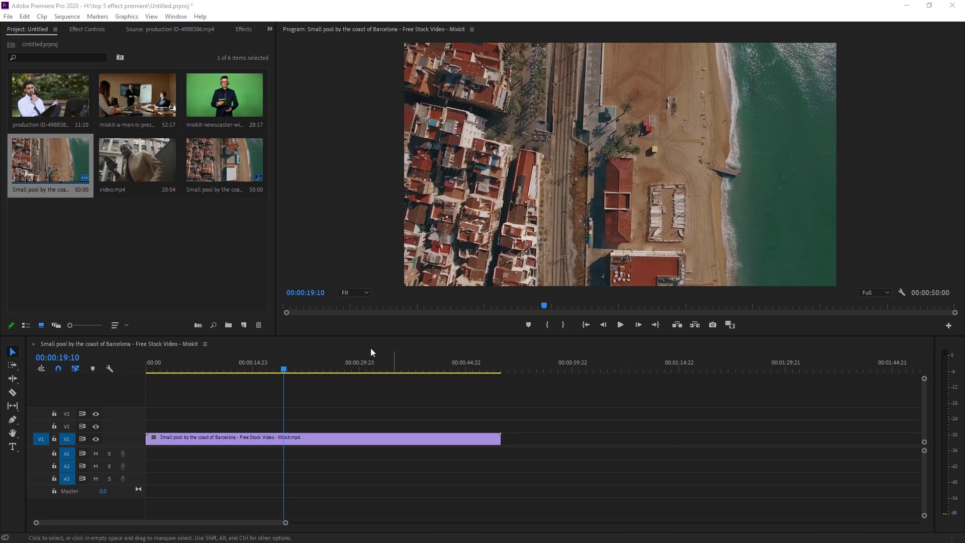
Apply the Crop effect to the Barcelona coast clip on V1 and return the playhead to the sequence start.
click(198, 285)
drag(282, 366, 251, 410)
click(243, 31)
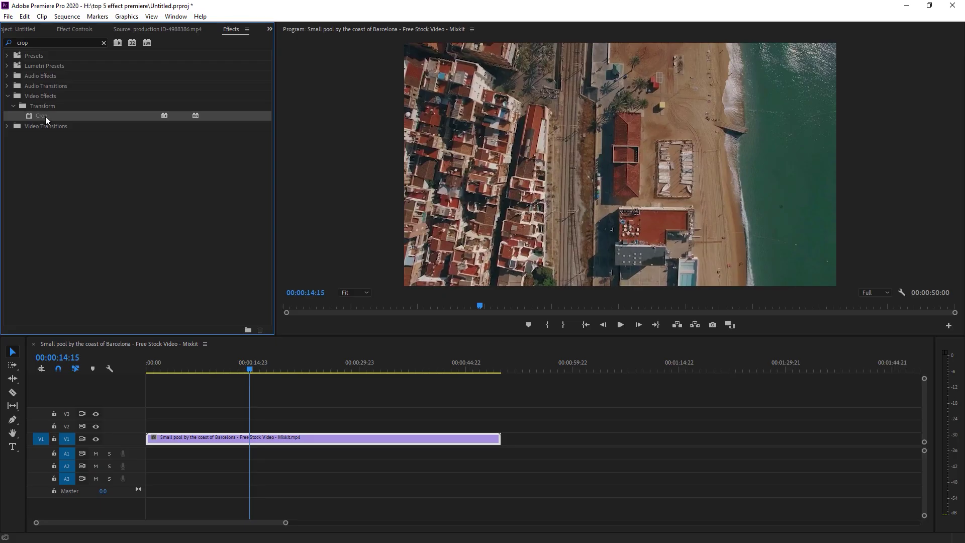
drag(46, 116, 260, 439)
click(219, 371)
key(space)
key(Home)
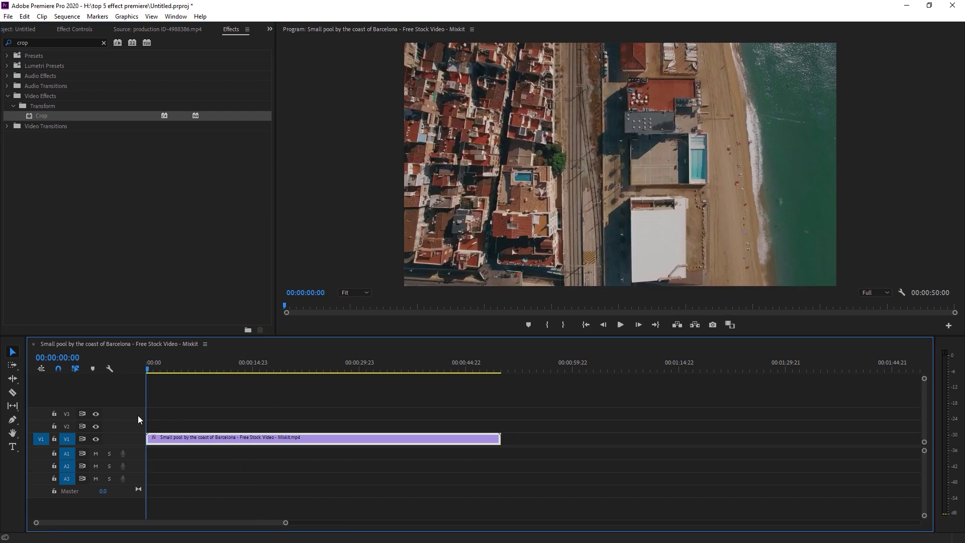
Set the Barcelona clip's Crop values to 12% for both top and bottom, and scrub through the sequence to preview the letterbox.
click(55, 31)
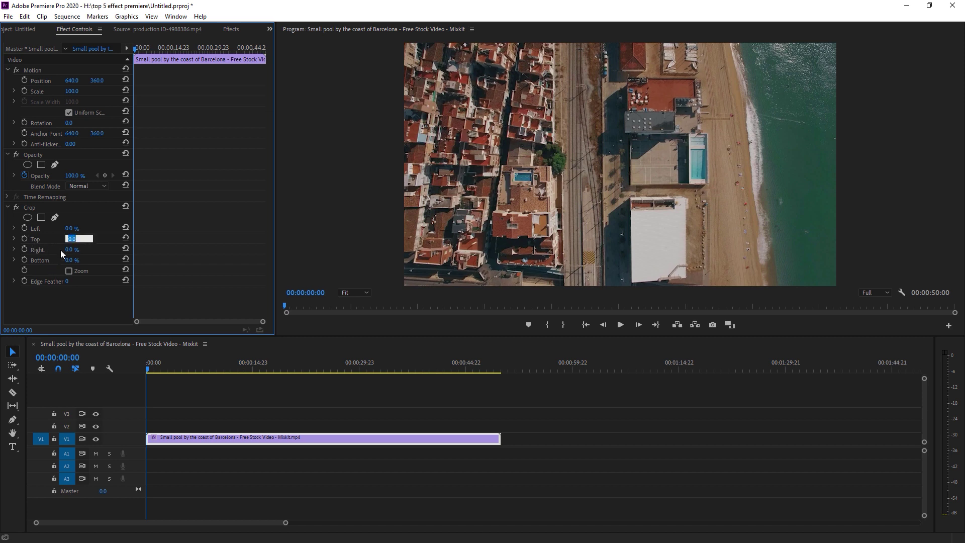
text(12)
key(Tab)
key(Tab)
text(2)
key(Return)
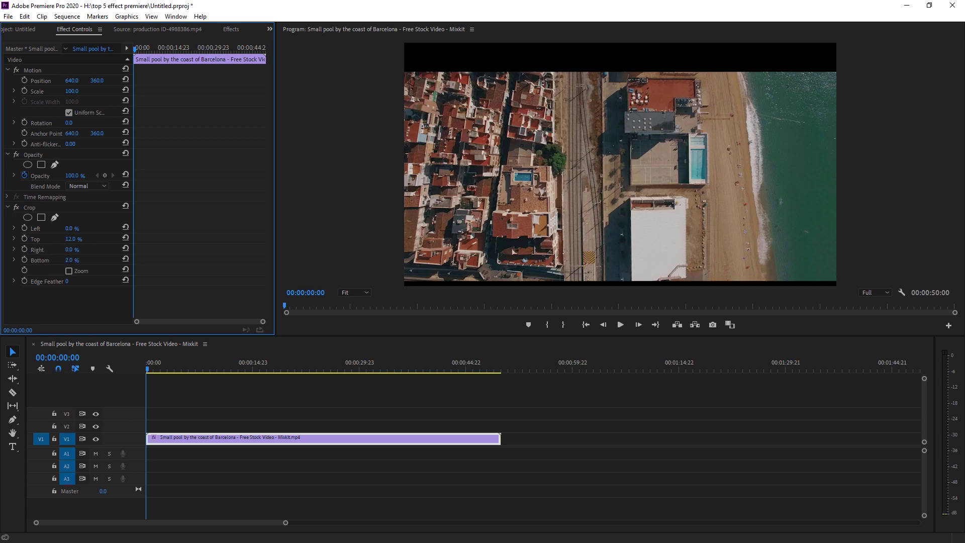
click(72, 260)
text(12)
key(Return)
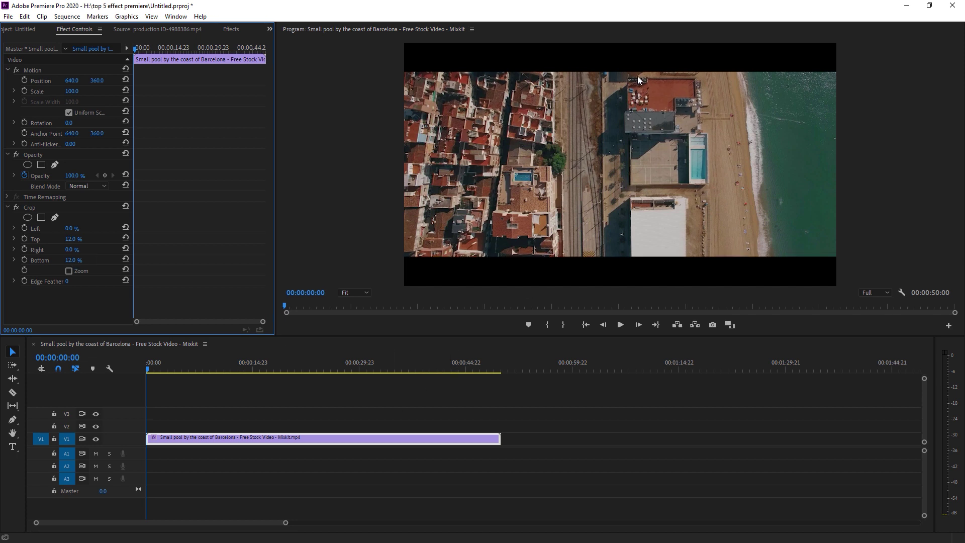
drag(185, 383, 463, 442)
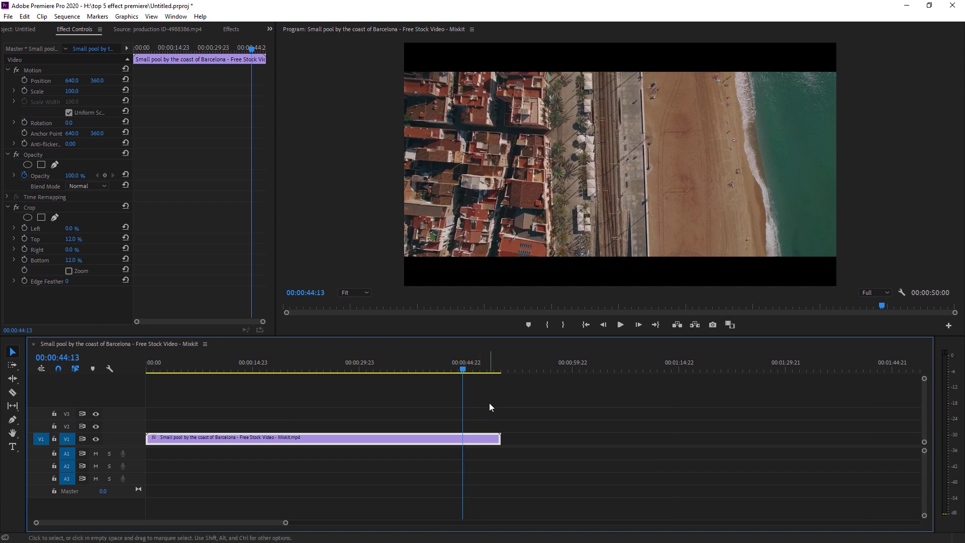
drag(439, 365, 271, 366)
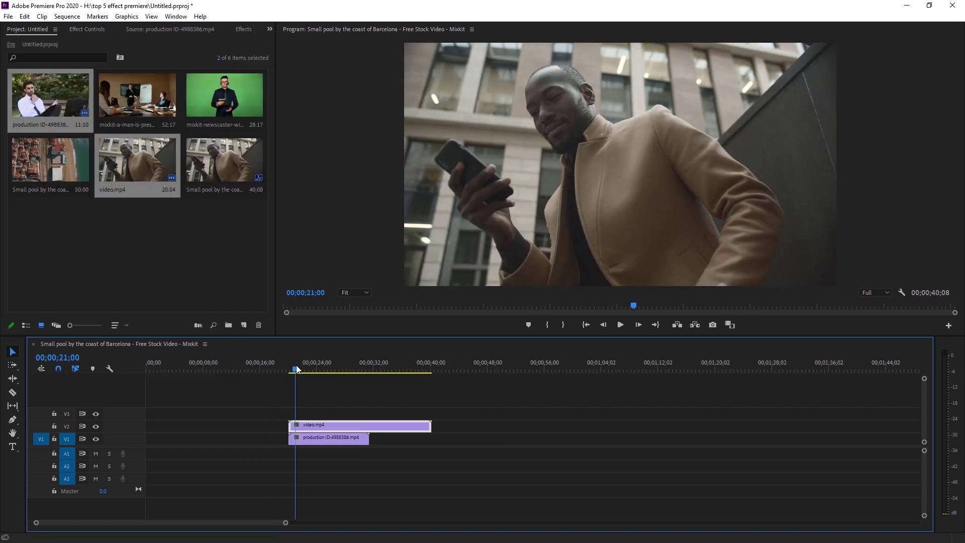
Apply the Crop effect to the stacked video.mp4 and production ID-4988386.mp4 clips.
drag(295, 370, 296, 372)
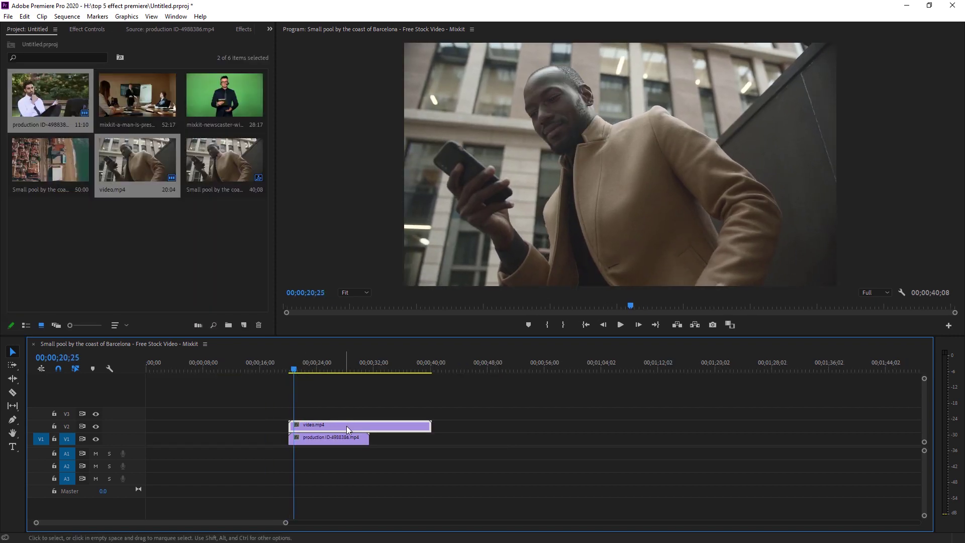
click(237, 31)
drag(53, 114, 355, 426)
Shift video.mp4 sideways in the frame to a position of about 3277, 1080, uncovering the man in the clip below.
click(82, 31)
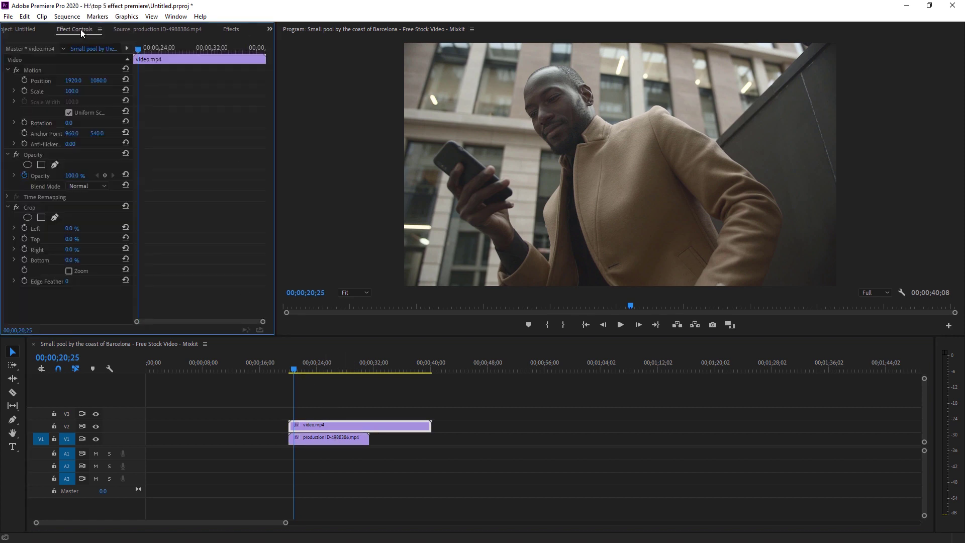
click(587, 165)
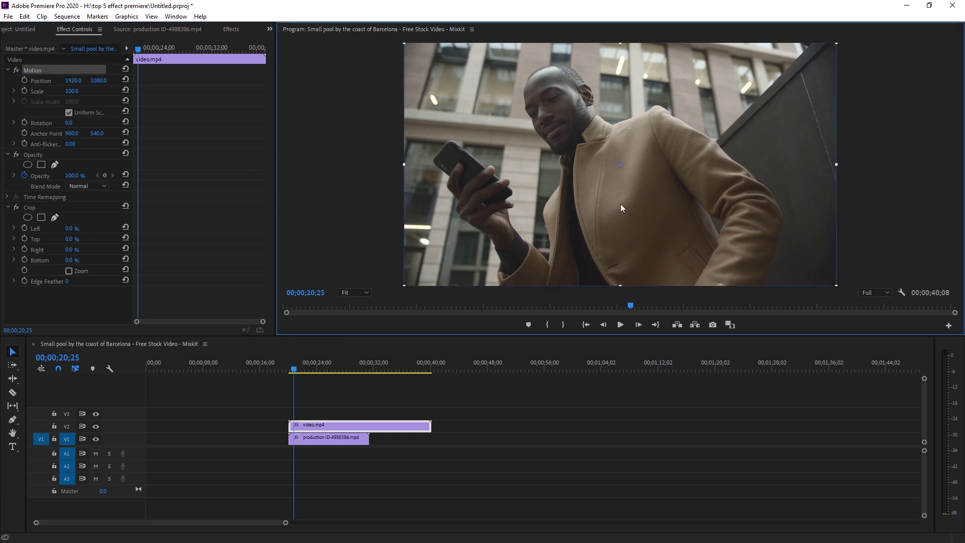
drag(620, 203, 723, 204)
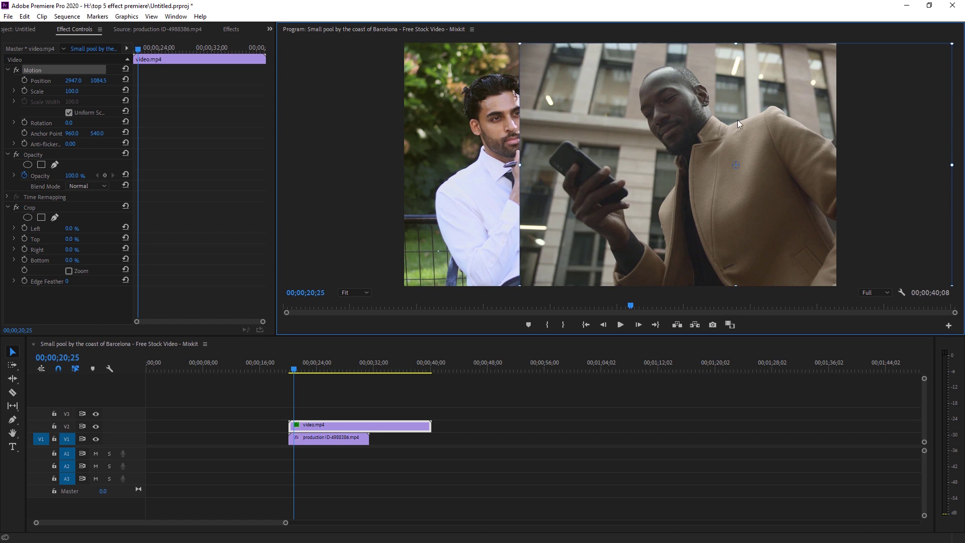
drag(717, 200, 753, 198)
Set the left crop of video.mp4 to 17%.
click(323, 429)
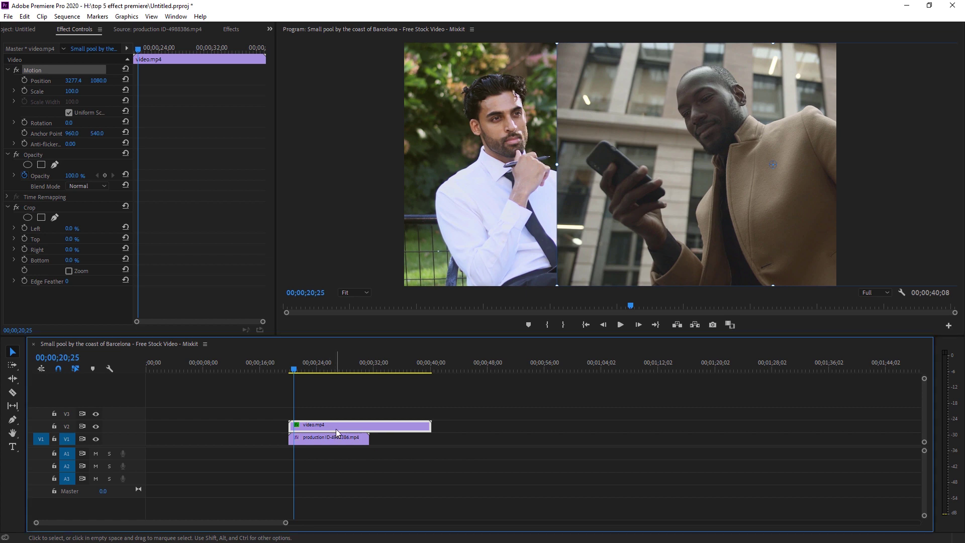
click(71, 228)
drag(72, 228, 93, 231)
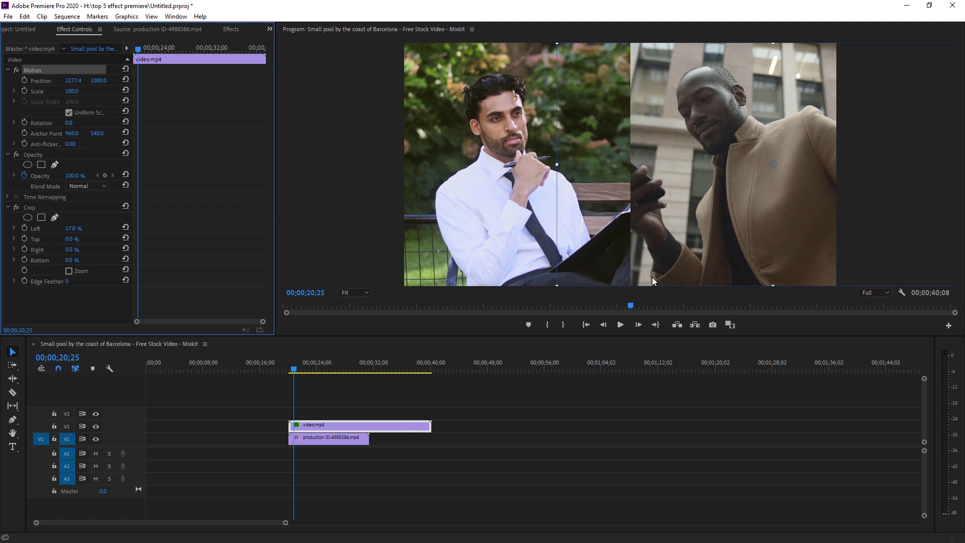
Reposition the cropped video.mp4 to about 2944, 1074 so the two men share the frame as a split screen.
drag(653, 277, 608, 277)
click(624, 504)
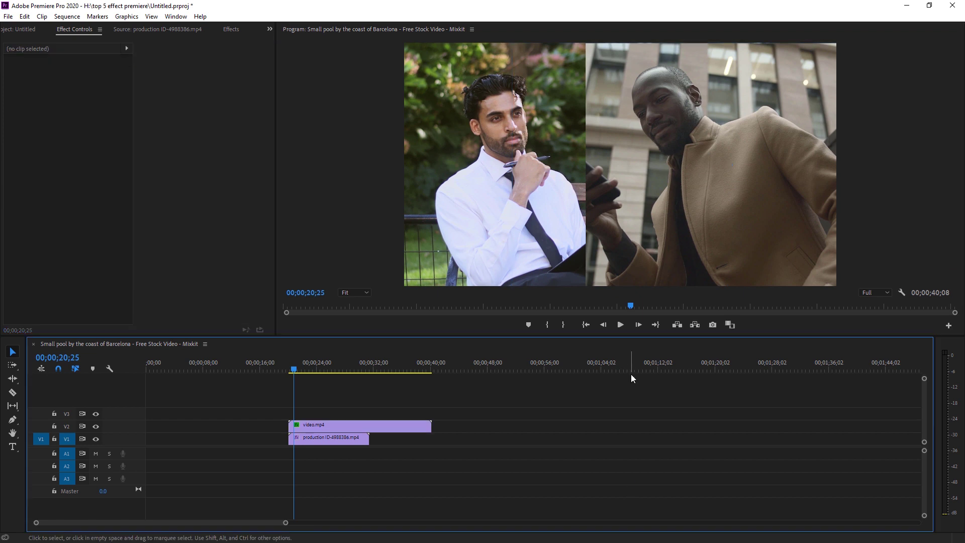
click(679, 273)
drag(642, 246, 663, 244)
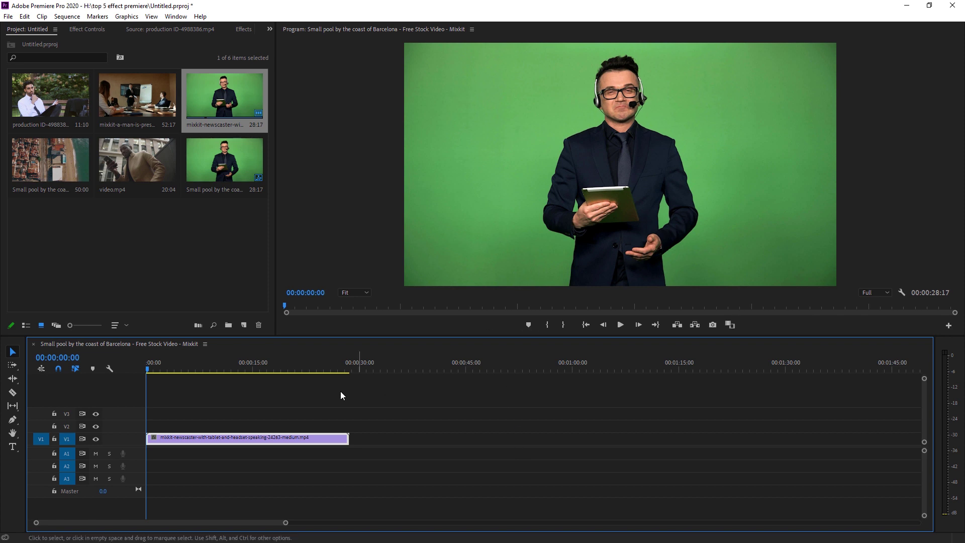
Find the Ultra Key effect by searching for "ultra" and apply it to the green-screen newscaster clip on V1.
click(207, 370)
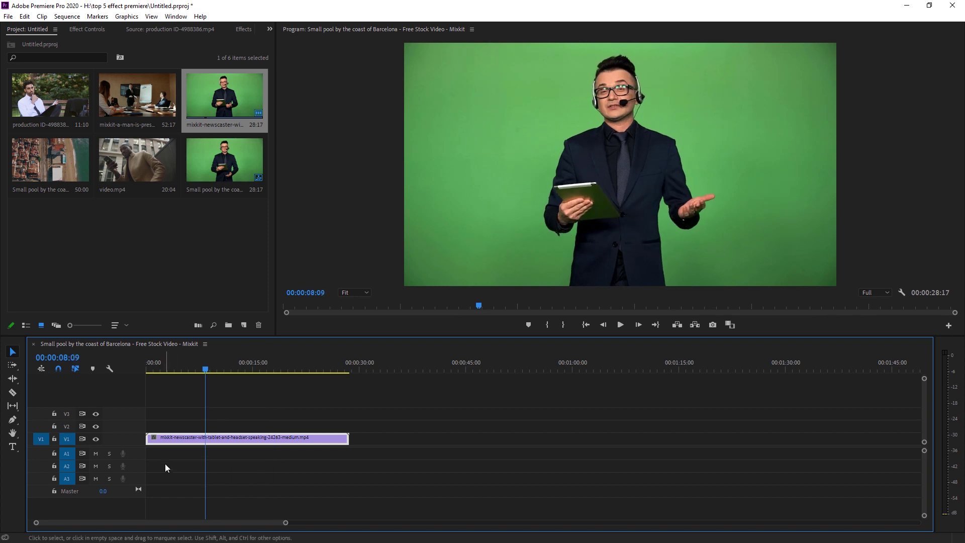
drag(206, 367, 221, 397)
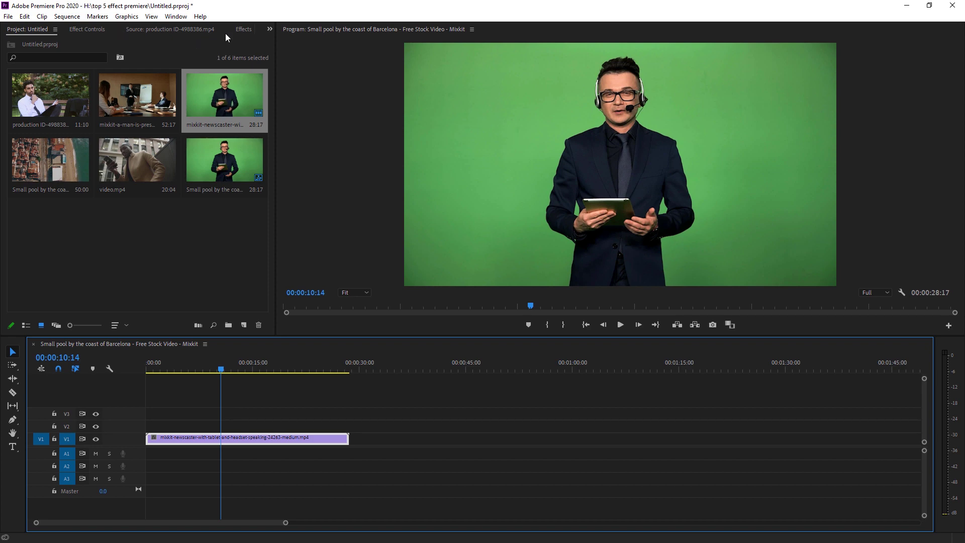
click(240, 29)
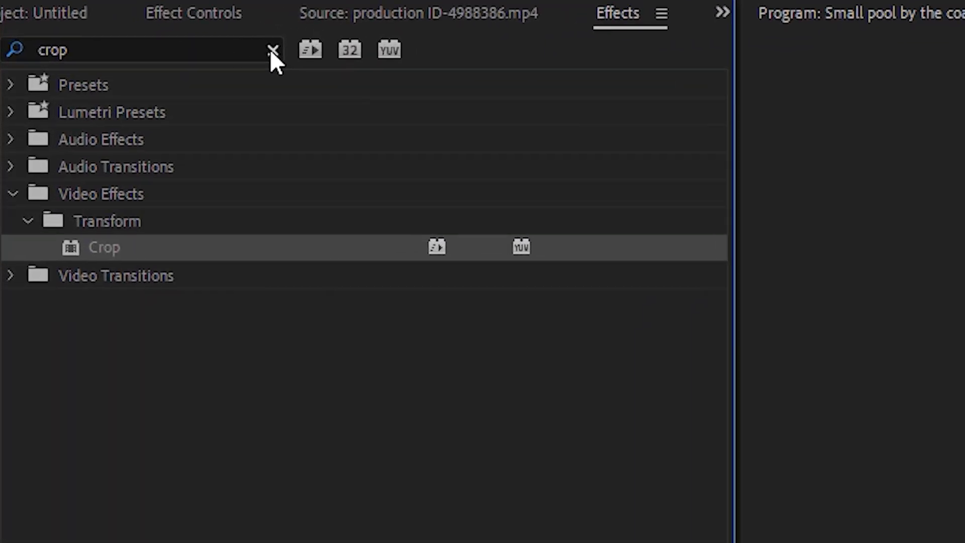
click(273, 50)
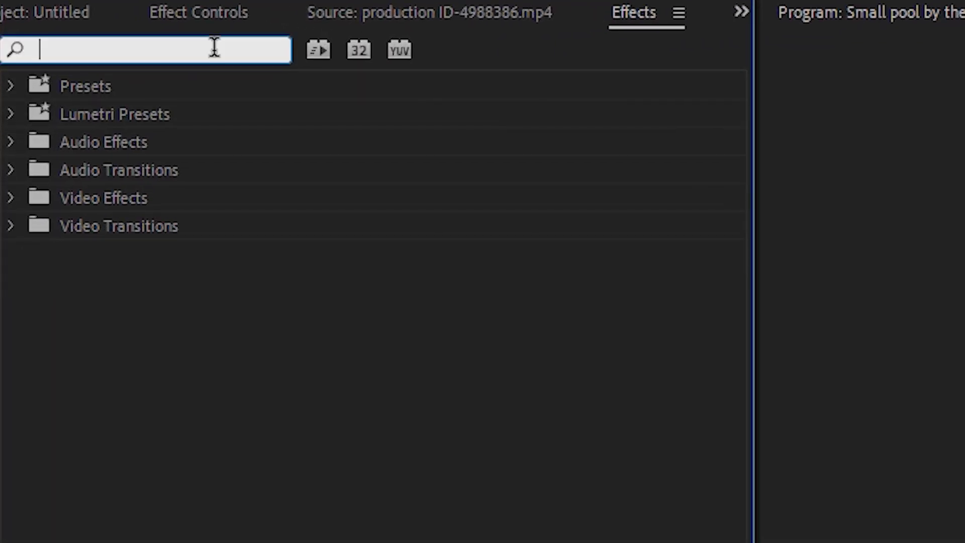
text(ultra)
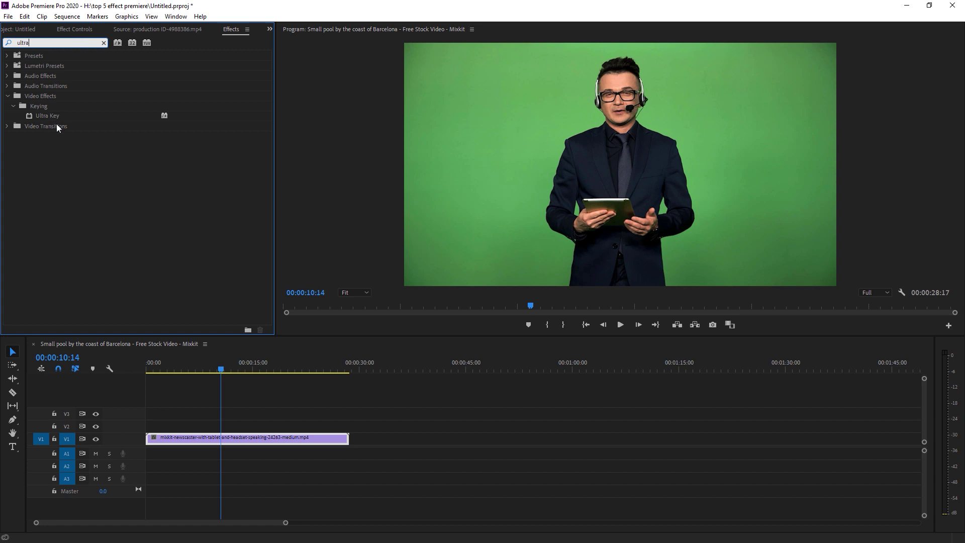
drag(53, 115, 266, 437)
Go to about 00:00:06:07 and sample the green backdrop as the Ultra Key's key color.
drag(227, 369, 192, 382)
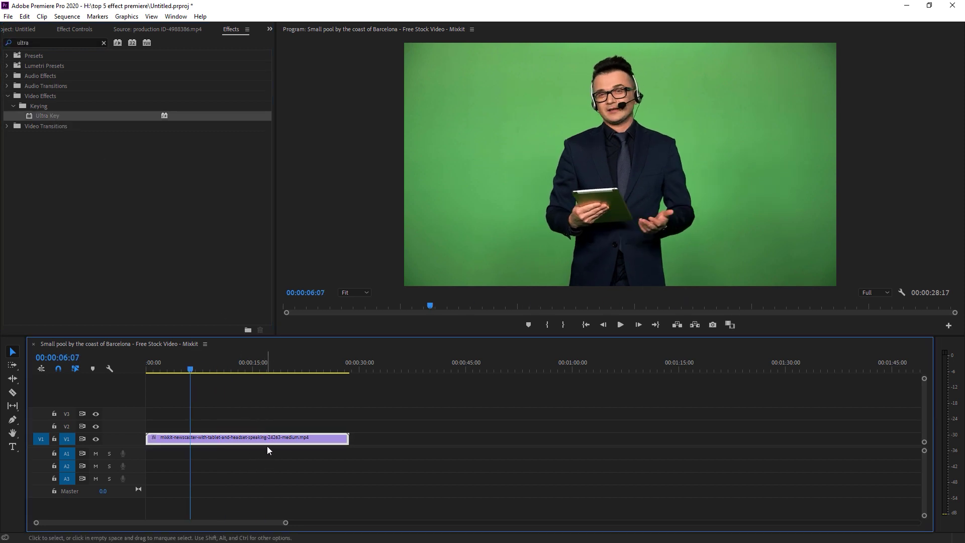
click(80, 29)
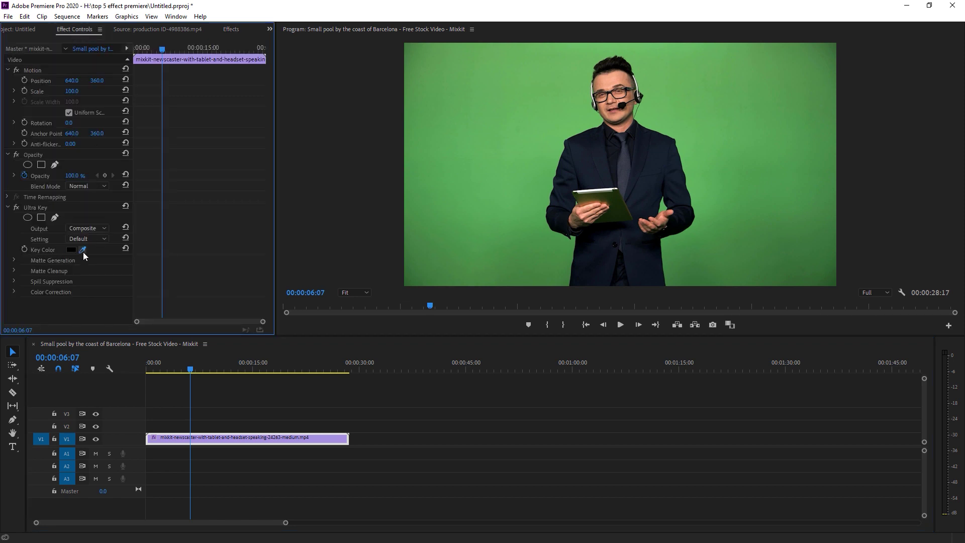
drag(83, 250, 491, 181)
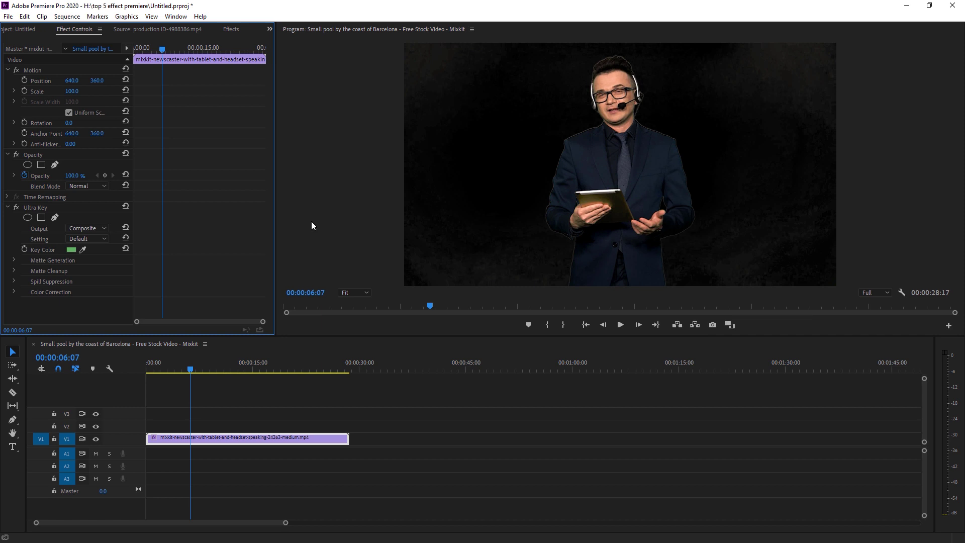
Slightly lower the Transparency value in the Ultra Key's Matte Generation settings.
click(14, 259)
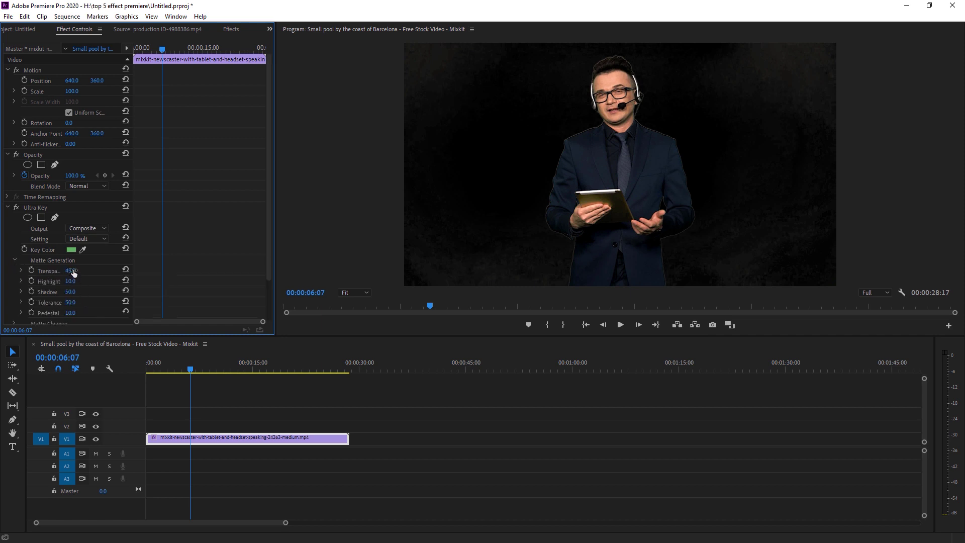
drag(71, 270, 67, 271)
click(14, 259)
Load the Barcelona coast clip from the project and place it on V1 beneath the keyed newscaster clip on V2.
click(25, 29)
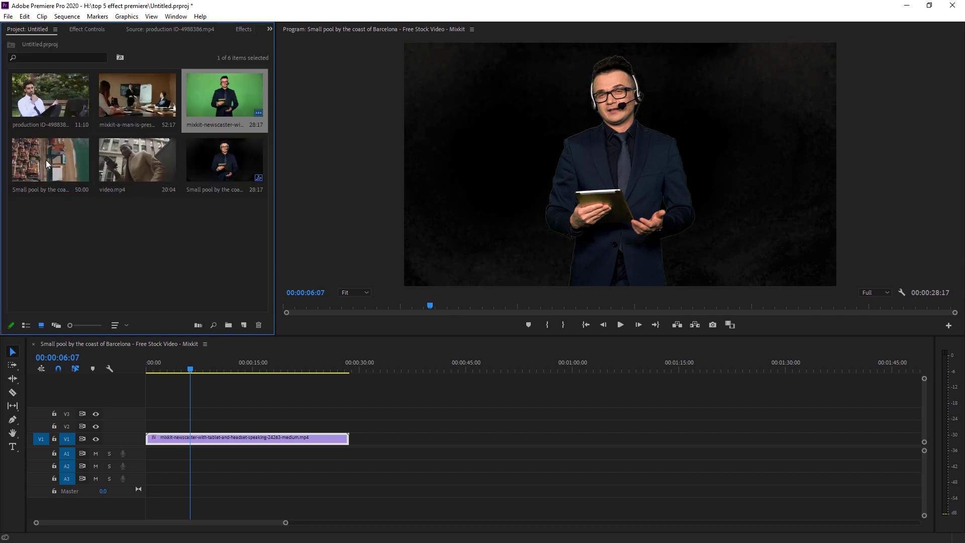
click(31, 144)
double_click(31, 143)
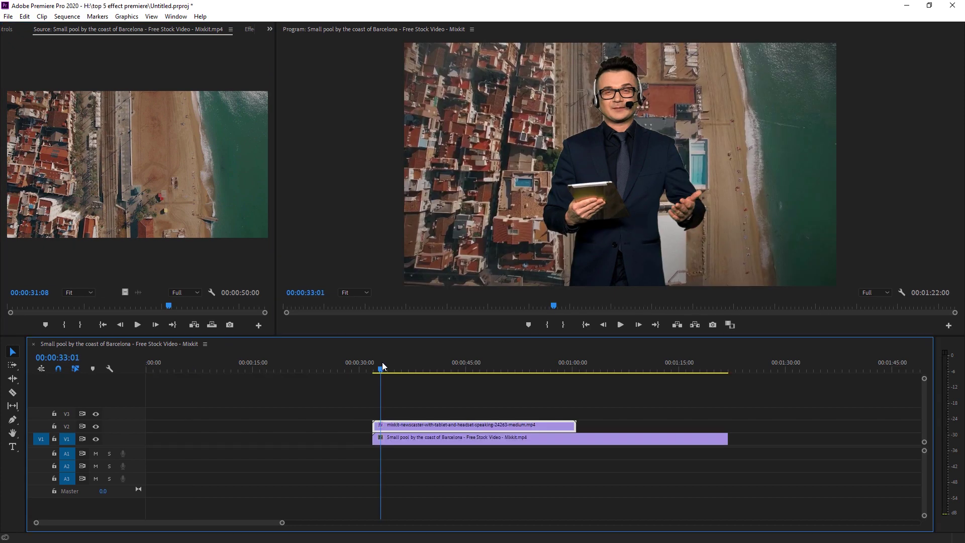
key(Left)
key(Left)
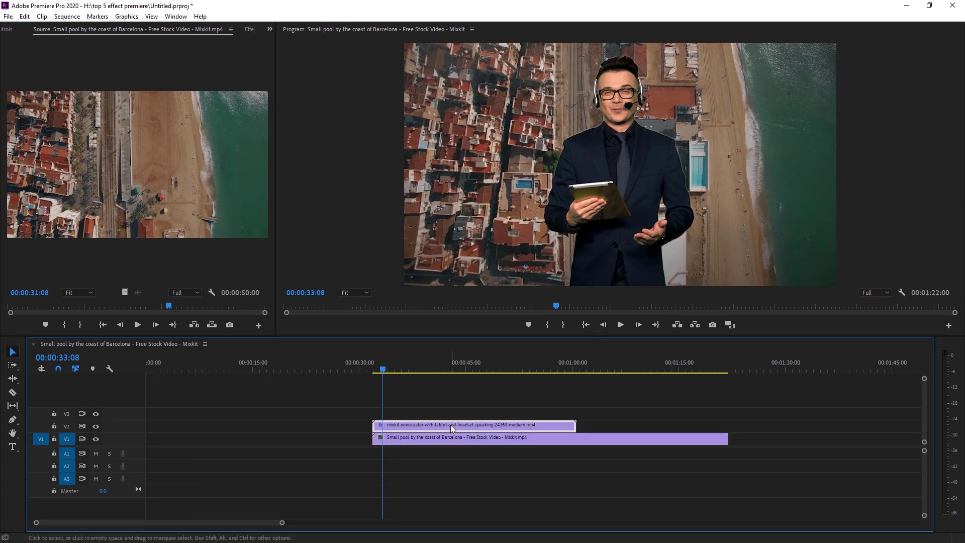
Review the Color Correction settings of the newscaster clip's Ultra Key effect, and collapse them.
click(2, 31)
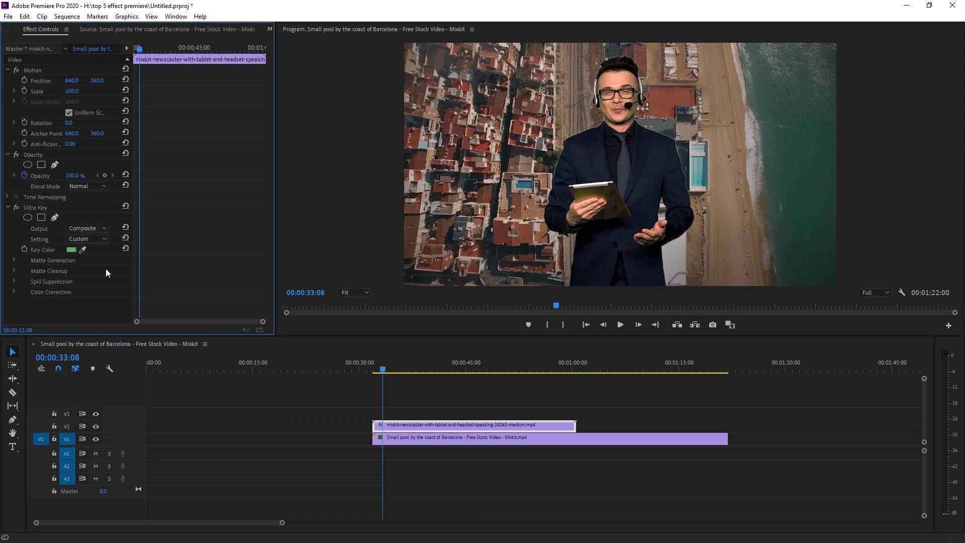
click(14, 292)
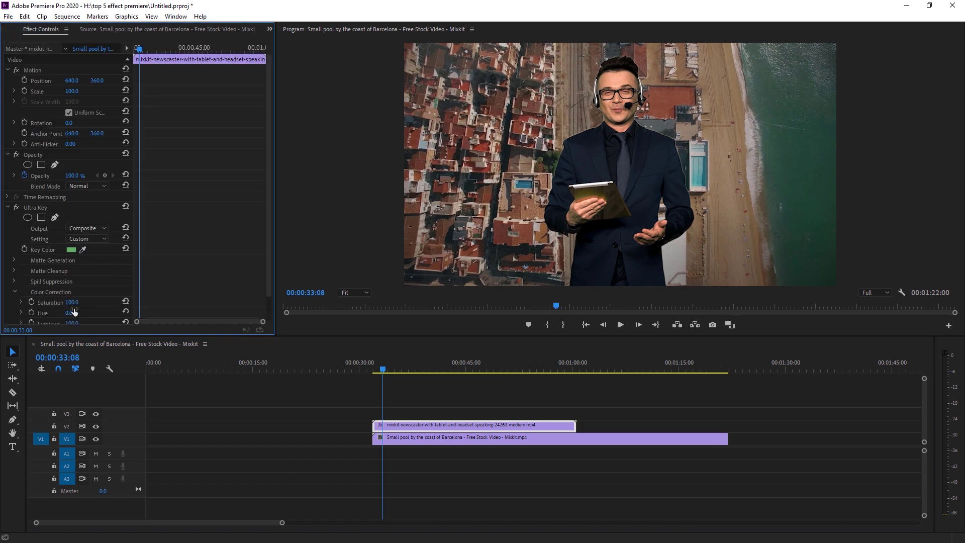
scroll(223, 270, down, 2)
click(15, 265)
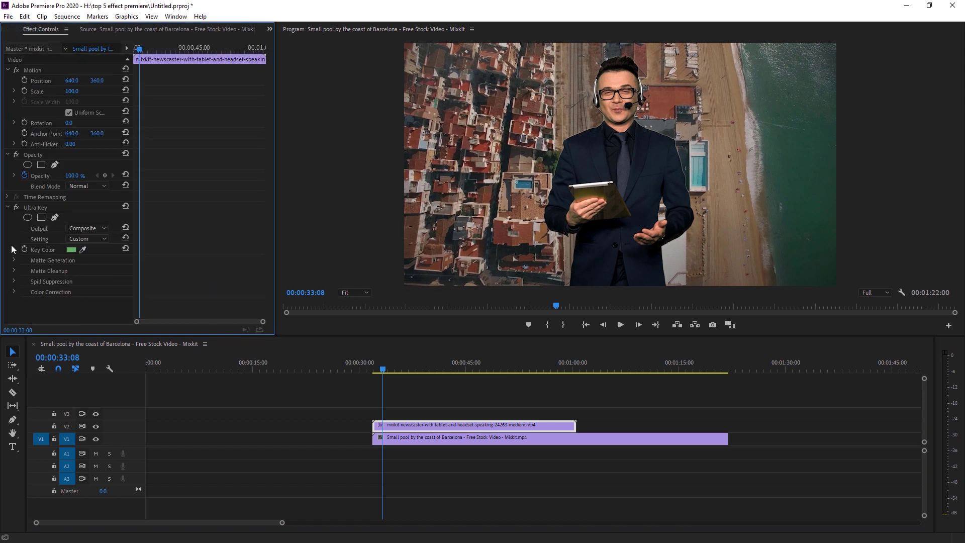
Set the Ultra Key's Matte Generation Transparency to 71 and Highlight to 1, and play back the composite.
click(14, 260)
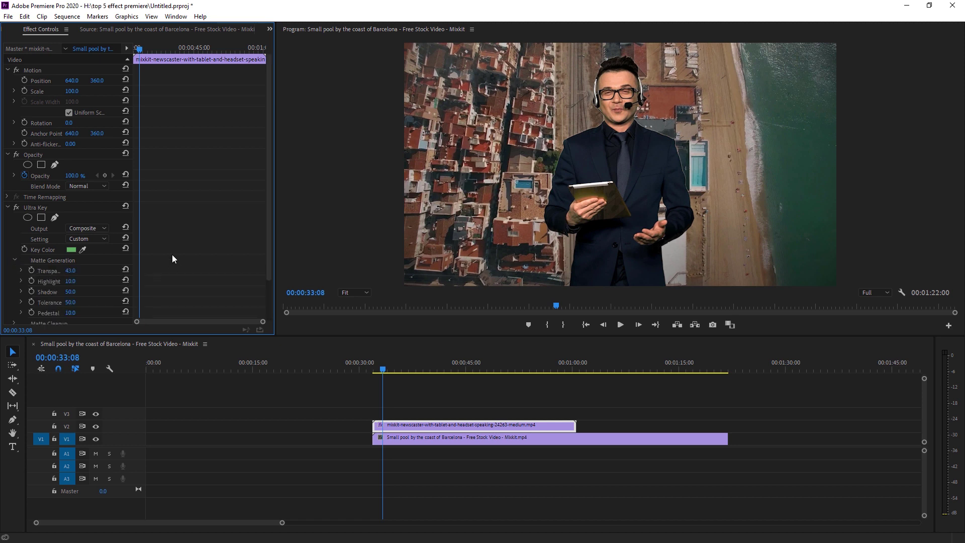
scroll(172, 254, down, 2)
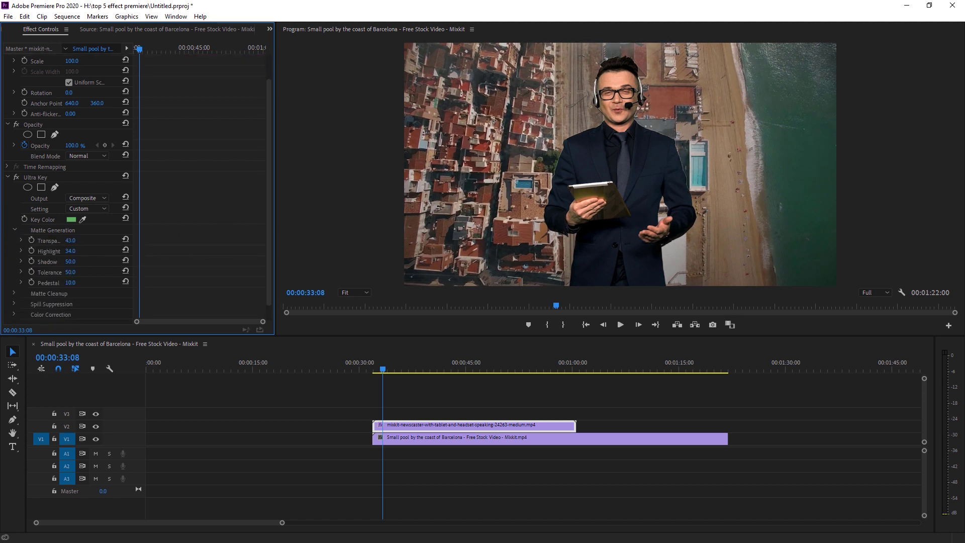
mouse_move(70, 251)
mouse_down()
mouse_move(54, 251)
mouse_move(82, 240)
mouse_up()
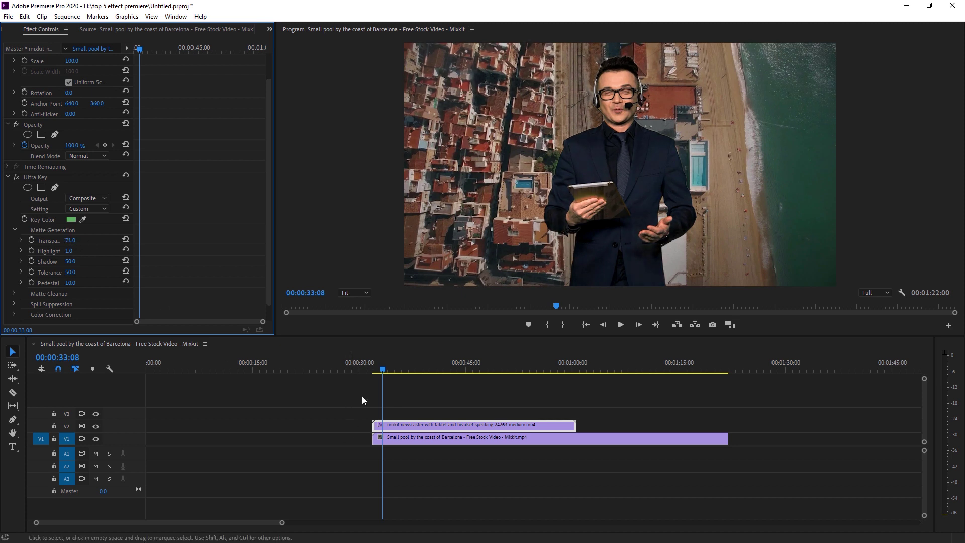
click(383, 381)
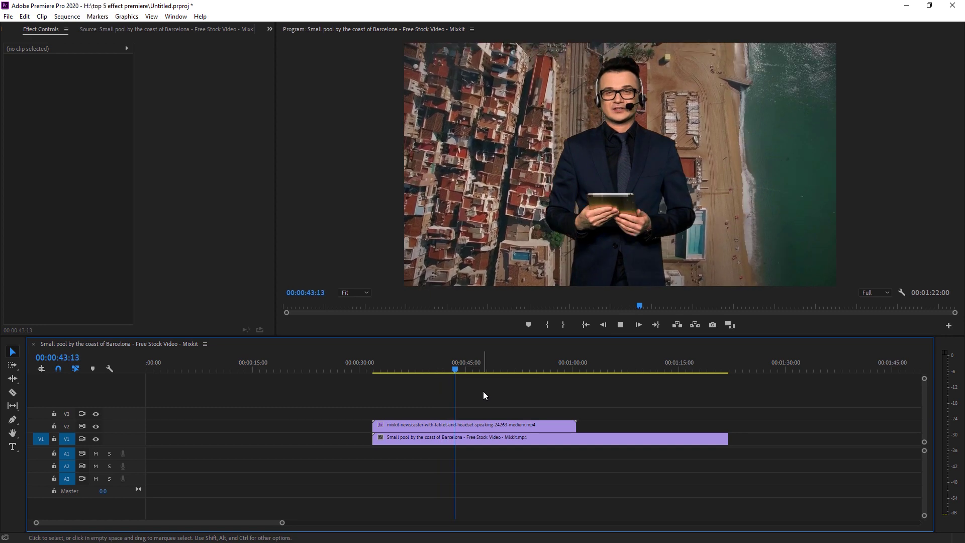
key(space)
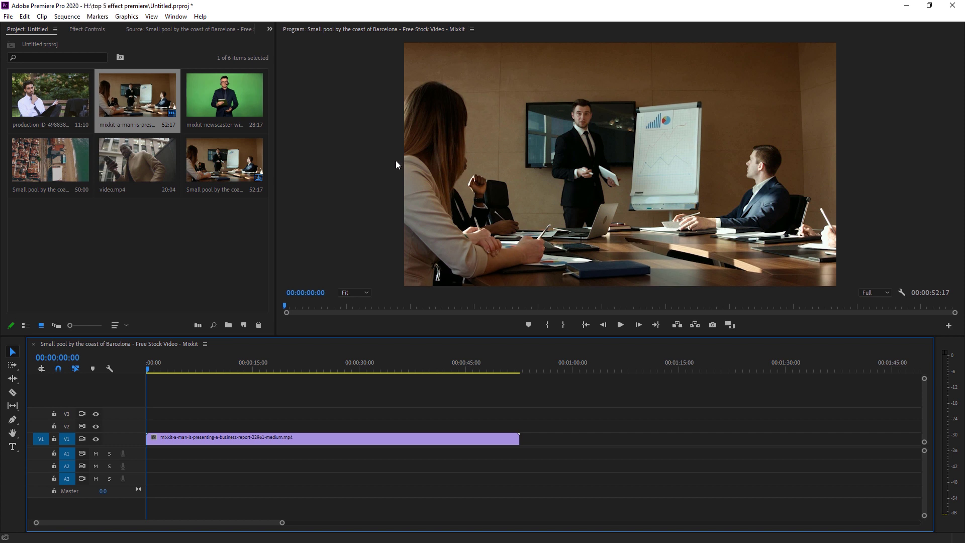
Find the Gaussian Blur effect with the search "gau" and apply it to the business report clip on V1.
click(90, 29)
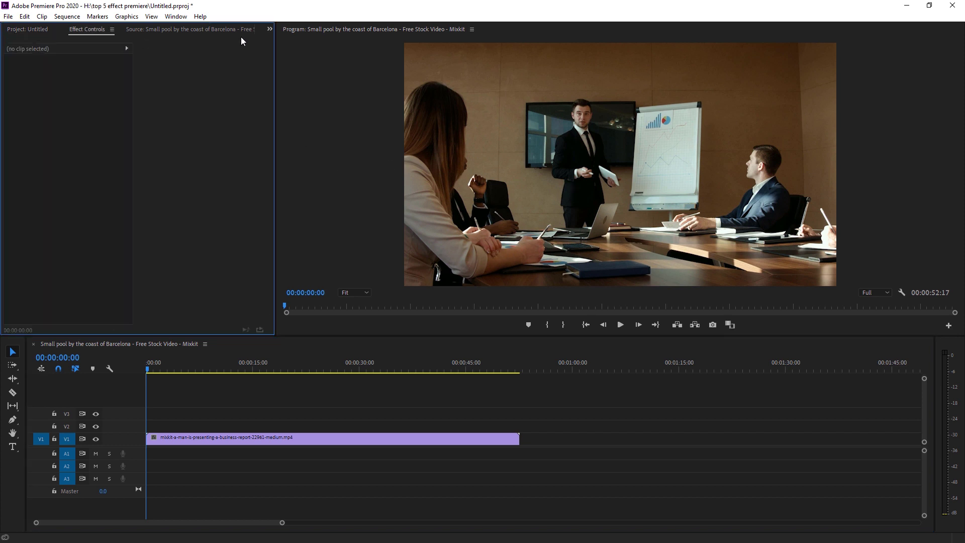
click(270, 29)
click(288, 69)
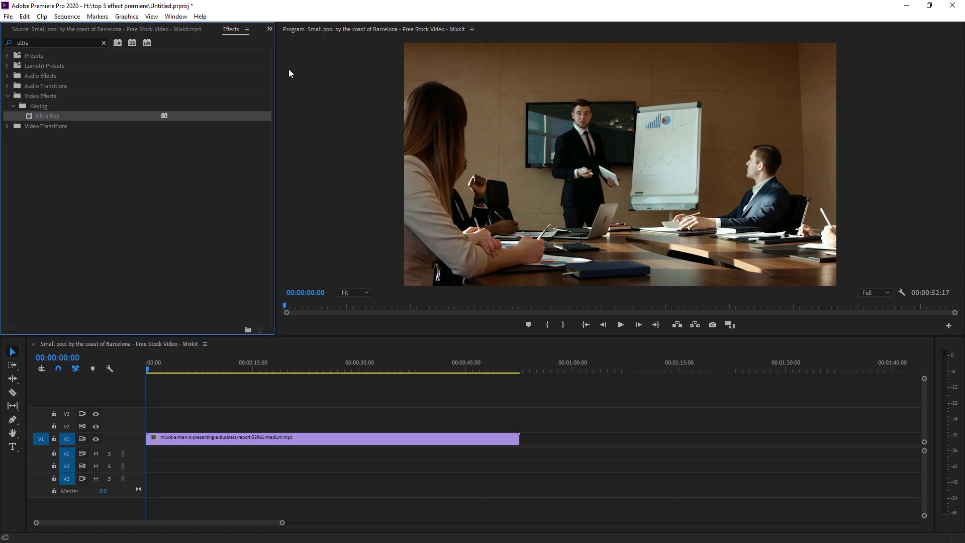
click(104, 43)
text(gau)
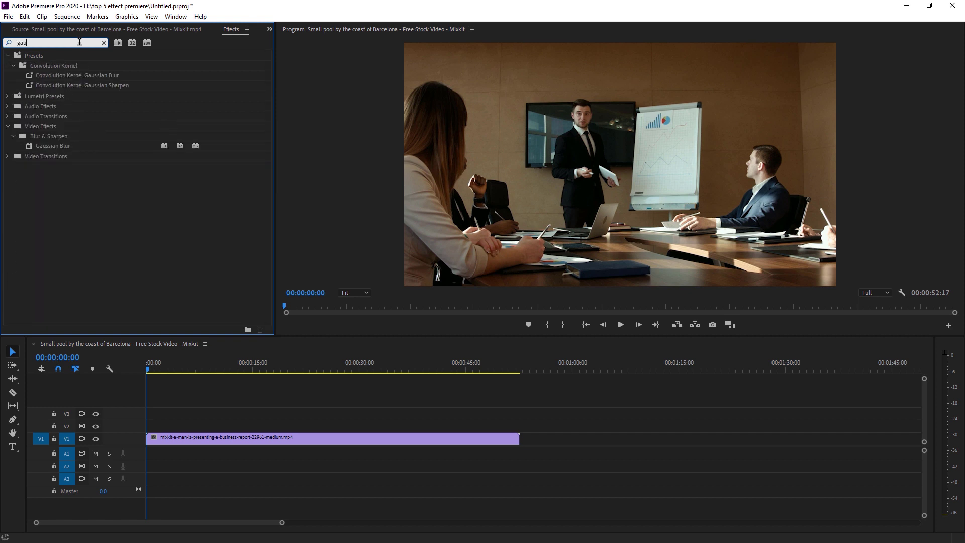
drag(77, 147, 286, 437)
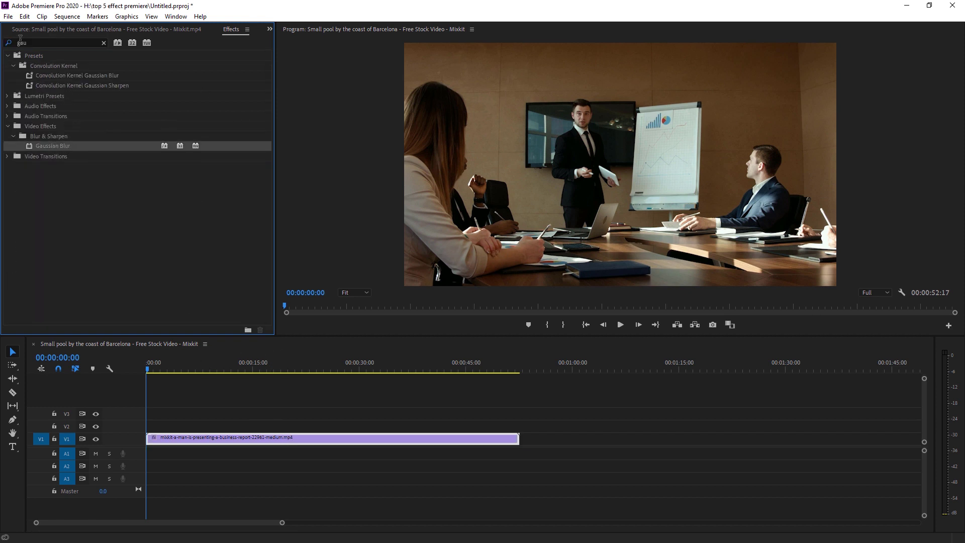
Try a Gaussian Blur Blurriness of 19 on the business report clip, and undo both the value and the effect.
click(270, 29)
click(288, 40)
click(81, 29)
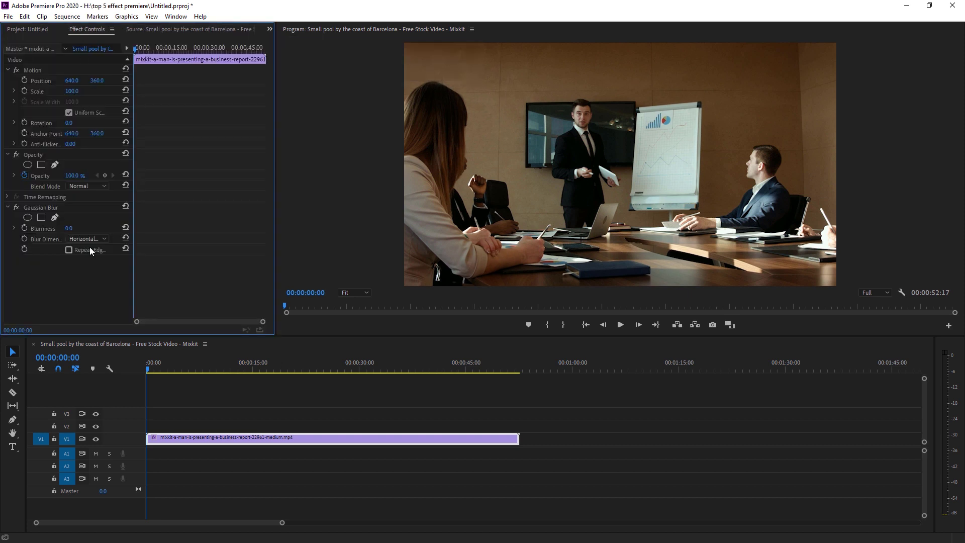
drag(81, 229, 331, 290)
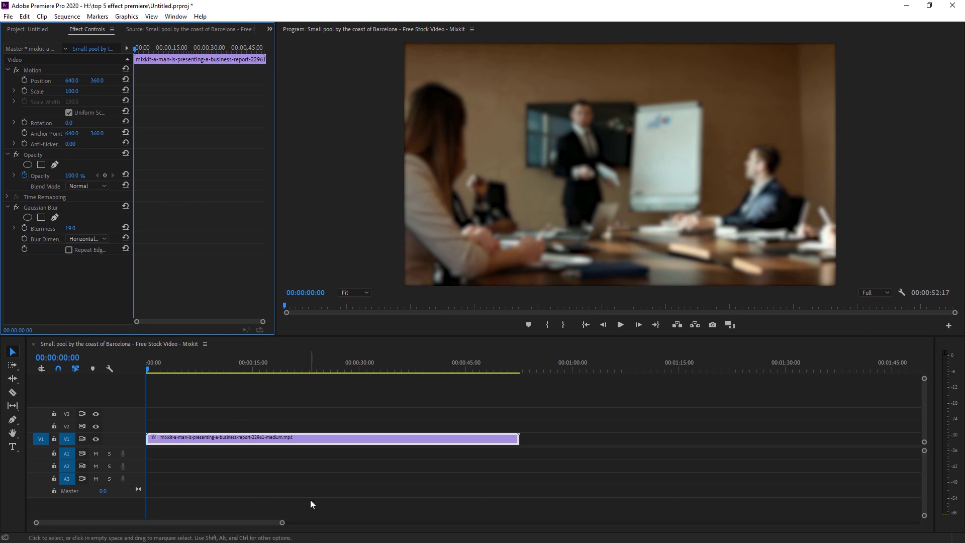
key(ctrl+z)
key(ctrl+z)
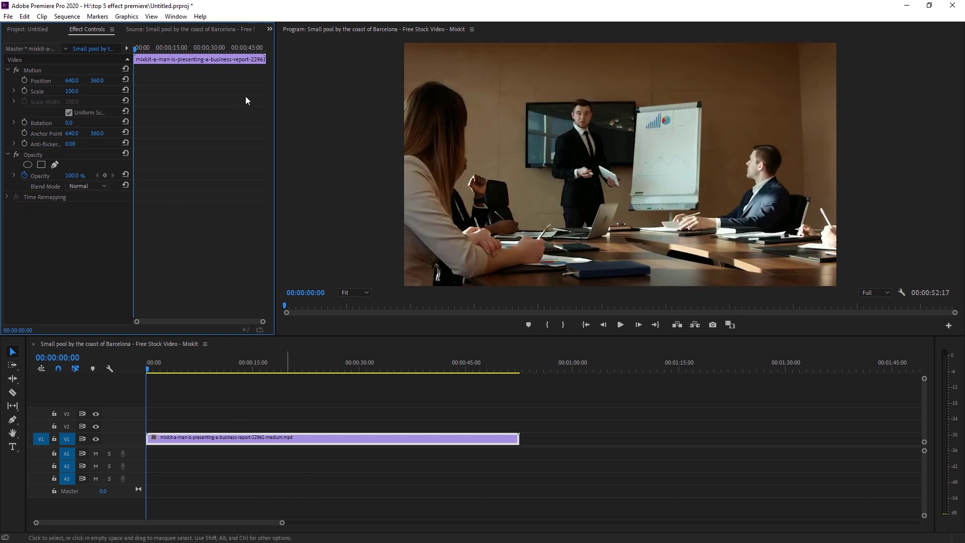
Find the Camera Blur effect with the search "camera blu" and apply it to the business report clip on V1.
click(270, 29)
click(284, 74)
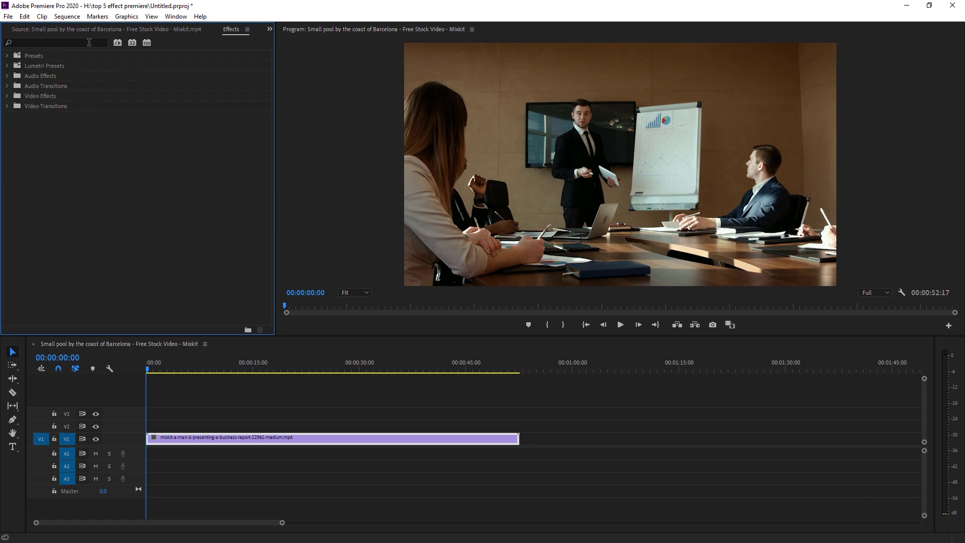
click(89, 43)
text(camera blu)
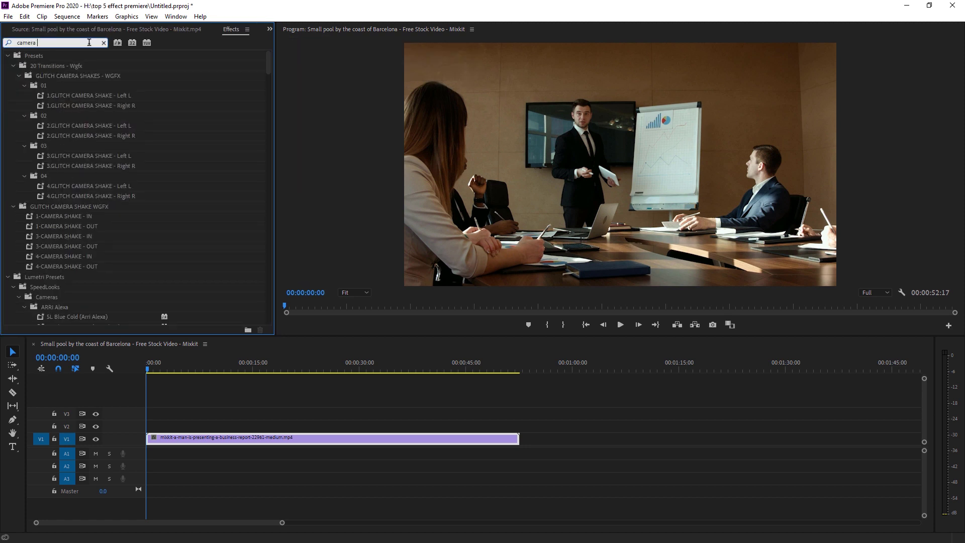
click(65, 116)
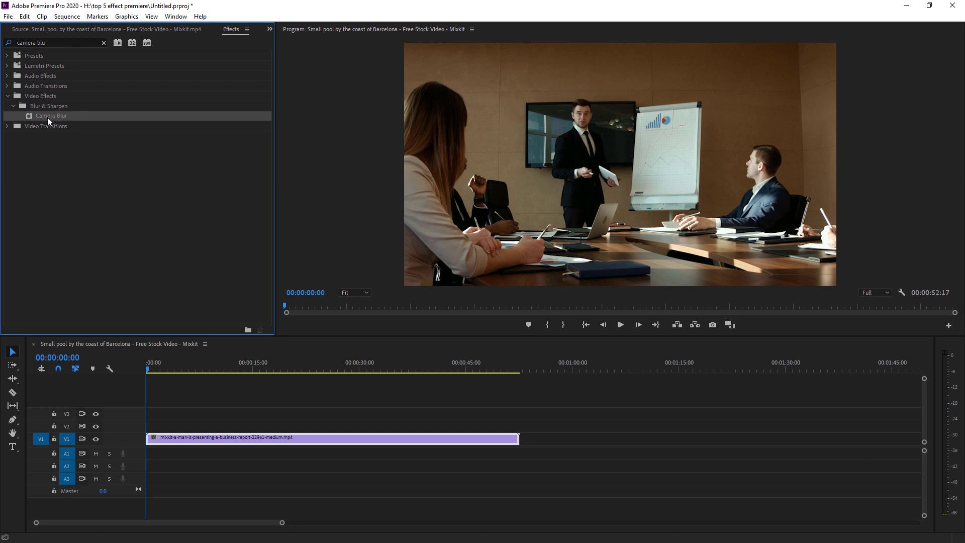
drag(49, 116, 307, 437)
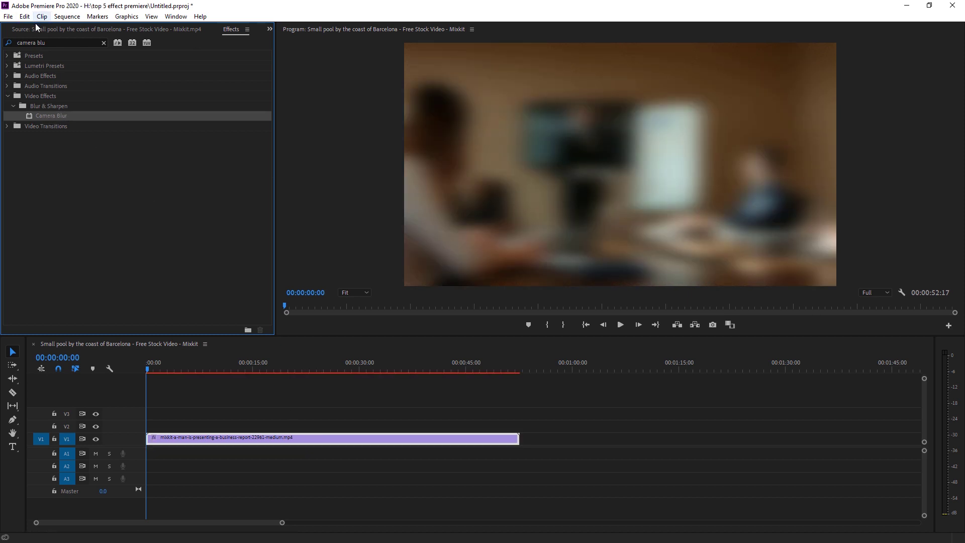
Show the business report clip's effect settings and switch off its Camera Blur effect.
click(53, 32)
click(245, 30)
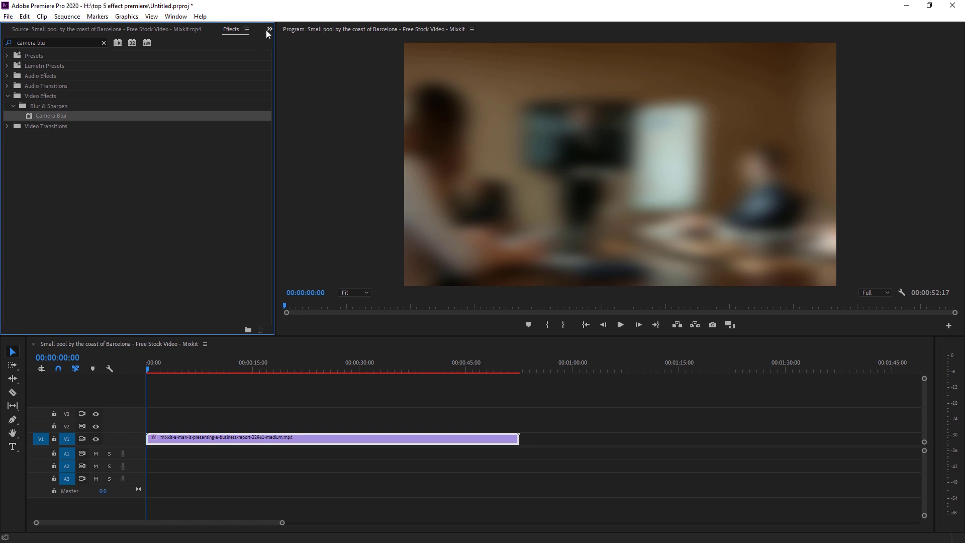
click(269, 30)
click(293, 51)
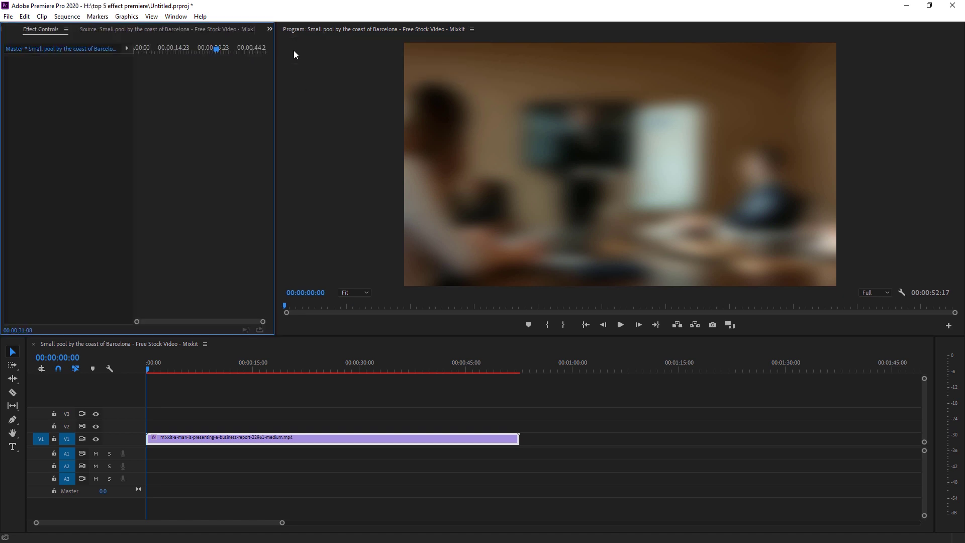
click(285, 438)
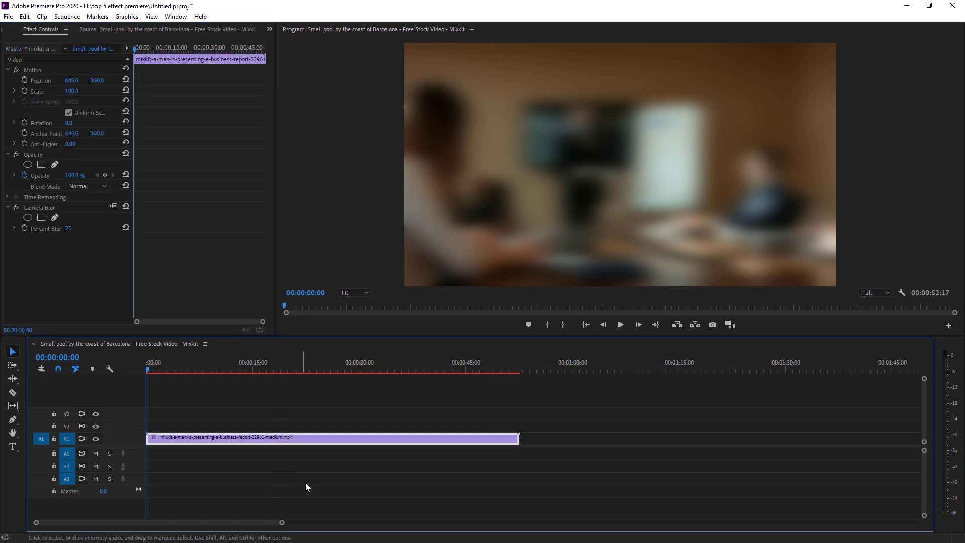
click(16, 209)
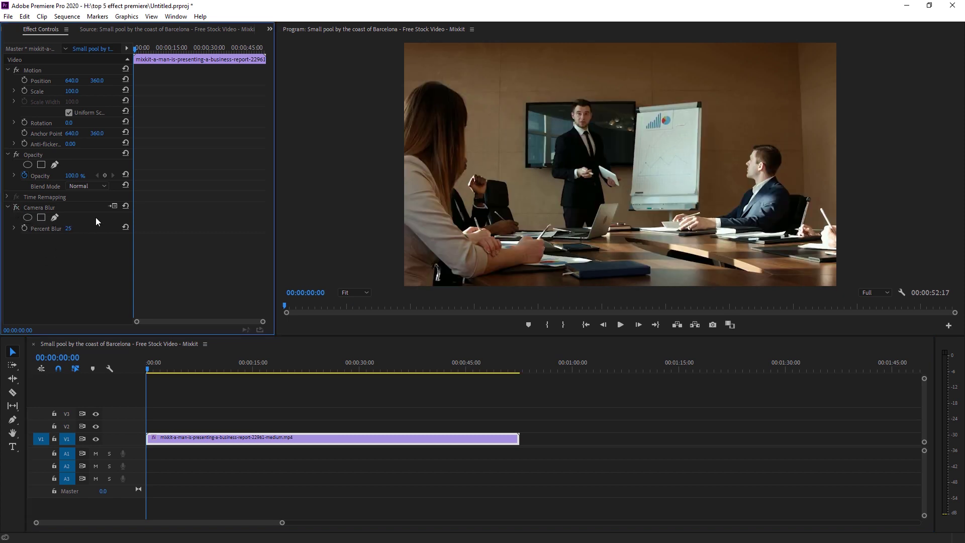
Draw a closed freeform mask for the Camera Blur around the standing presenter, from head down to the table edge.
click(42, 218)
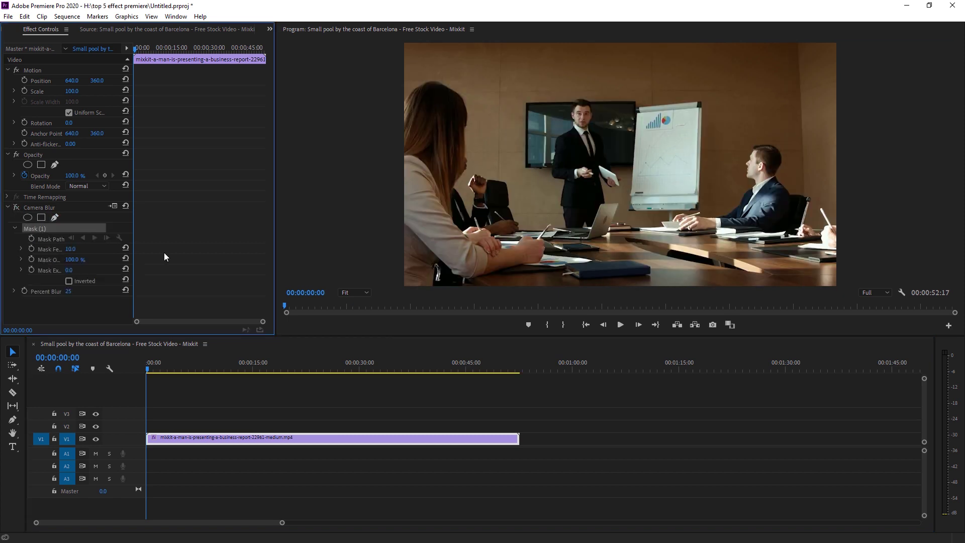
click(561, 225)
click(556, 196)
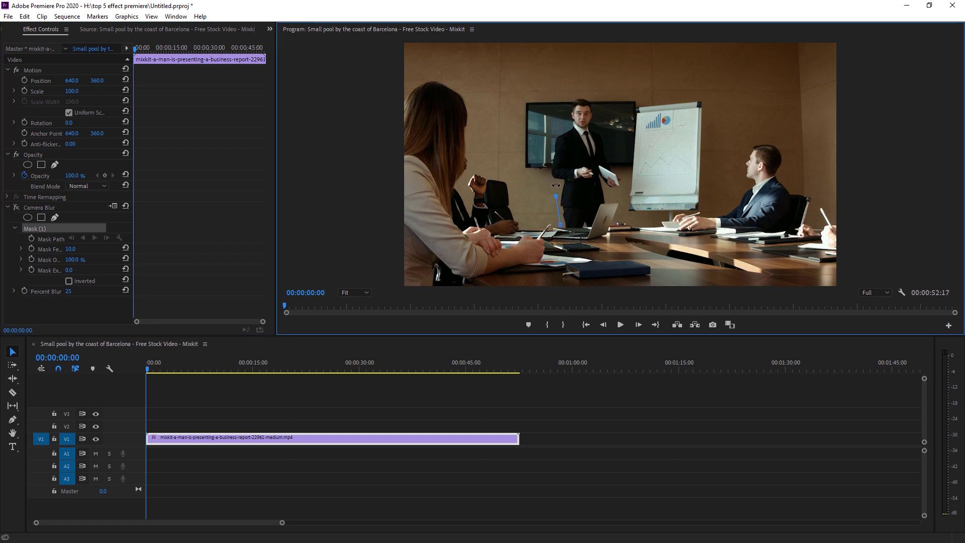
click(552, 182)
click(544, 163)
click(554, 127)
click(567, 111)
click(577, 91)
click(603, 94)
click(615, 114)
click(612, 128)
click(620, 147)
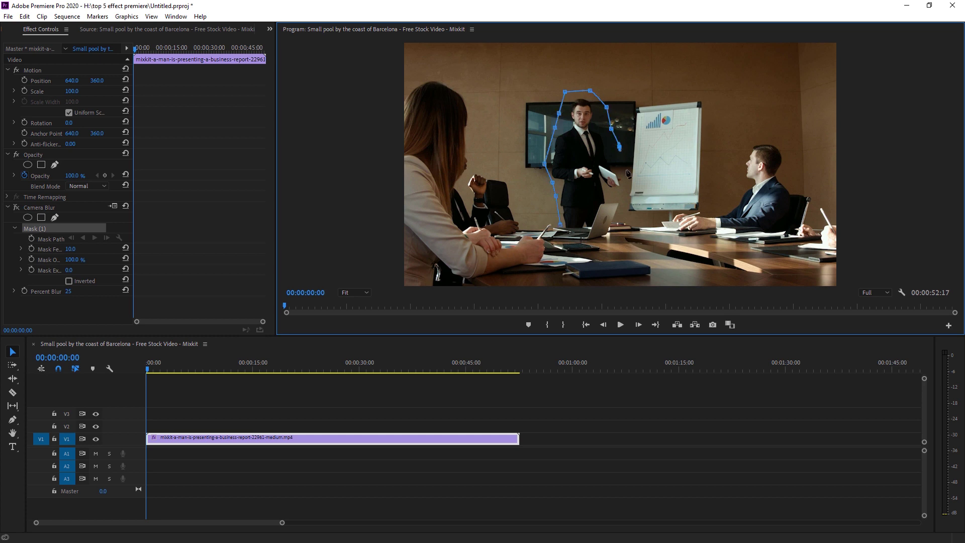
click(625, 170)
click(631, 195)
click(622, 220)
click(617, 236)
click(603, 243)
click(576, 240)
click(556, 240)
click(543, 236)
click(558, 226)
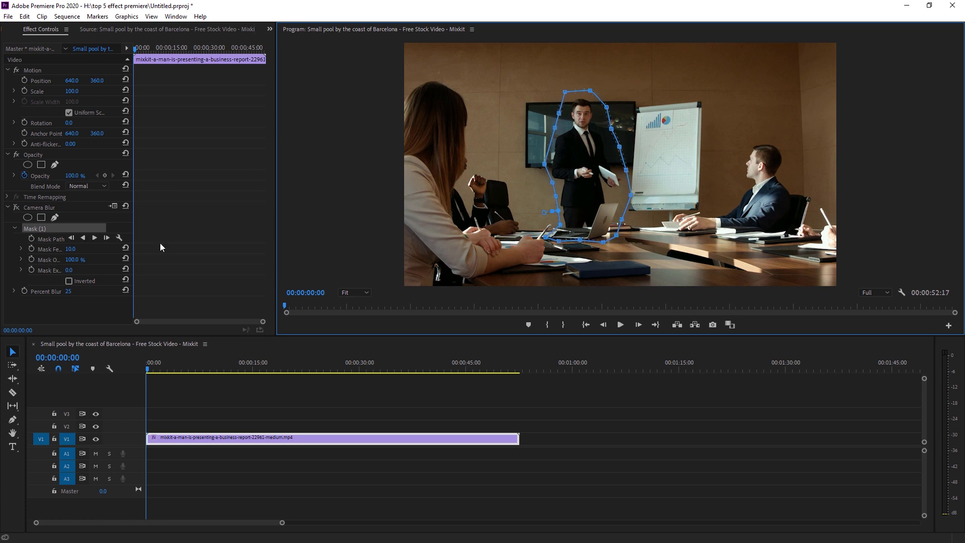
Switch the Camera Blur effect back on and invert its mask so the blur covers everything around the presenter.
click(17, 208)
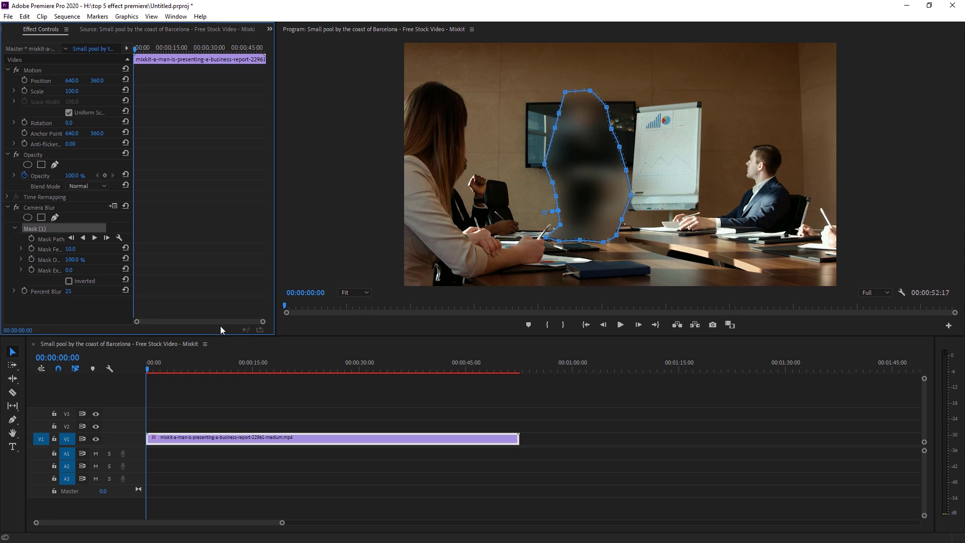
click(69, 281)
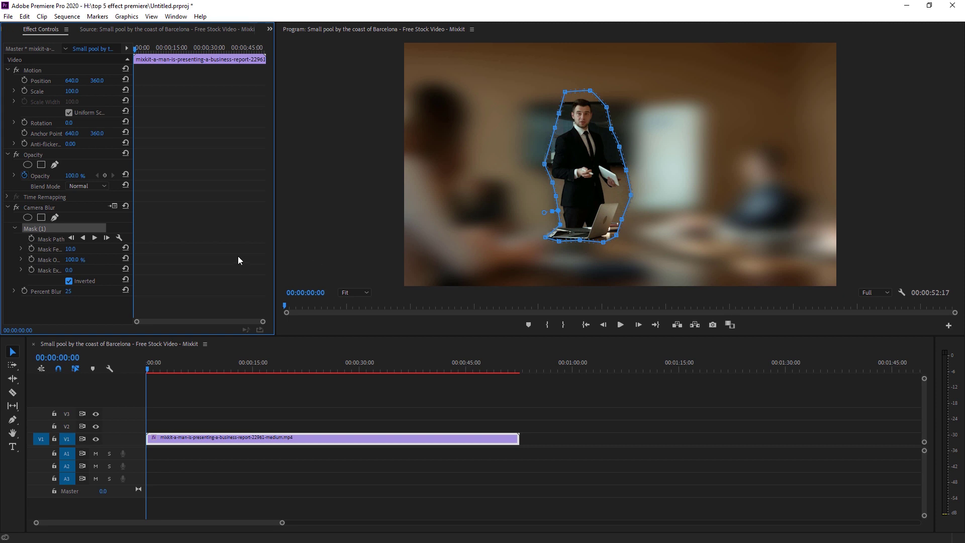
Set the Camera Blur's Percent Blur to 5 and enlarge the program preview to inspect the result.
click(68, 291)
text(5)
key(Return)
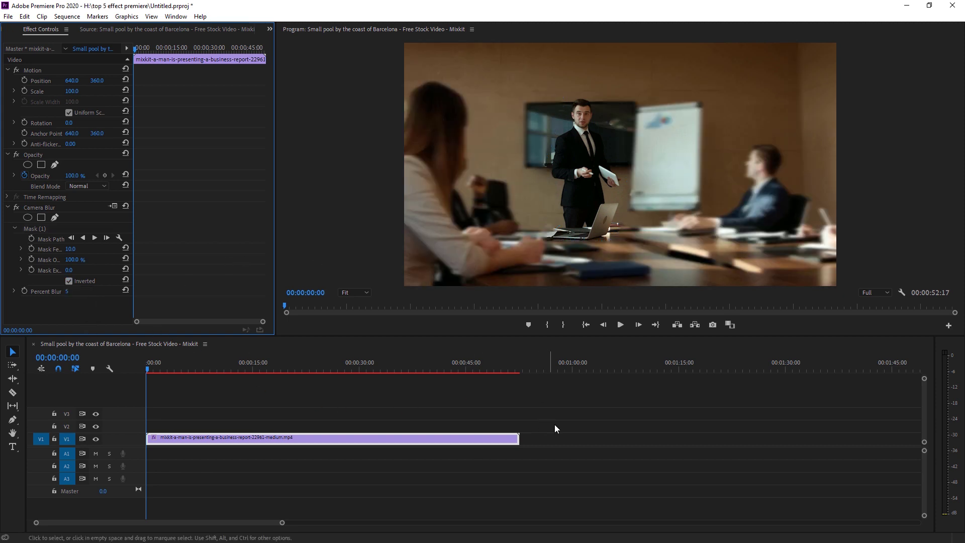
drag(653, 336, 653, 405)
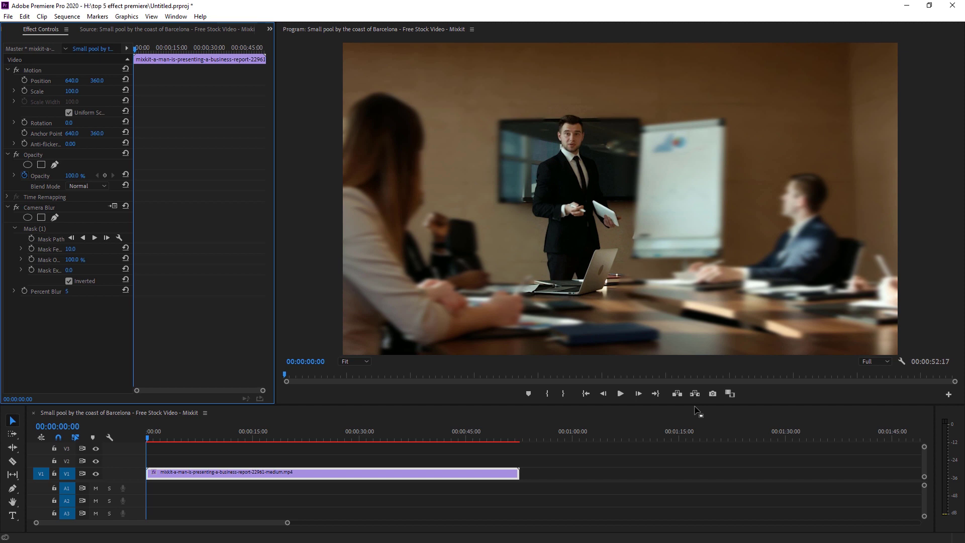
drag(697, 404, 702, 372)
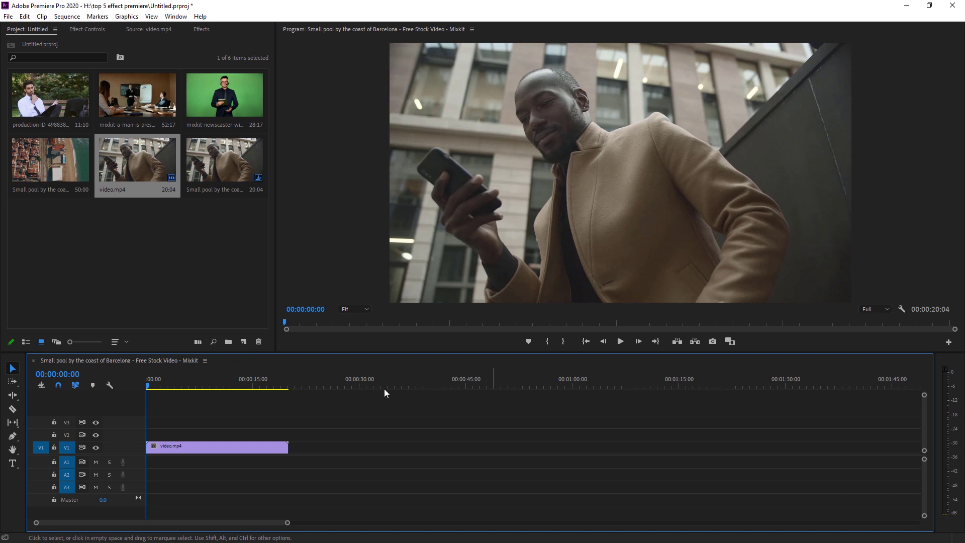
Play video.mp4 from the start to check its camera shake, and go back to about 00:00:02:24.
key(space)
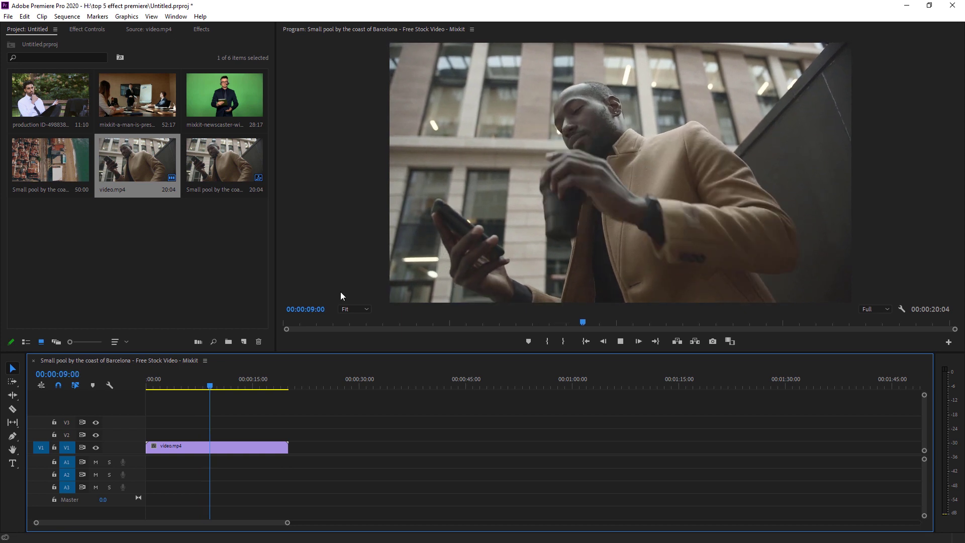
click(161, 413)
click(168, 386)
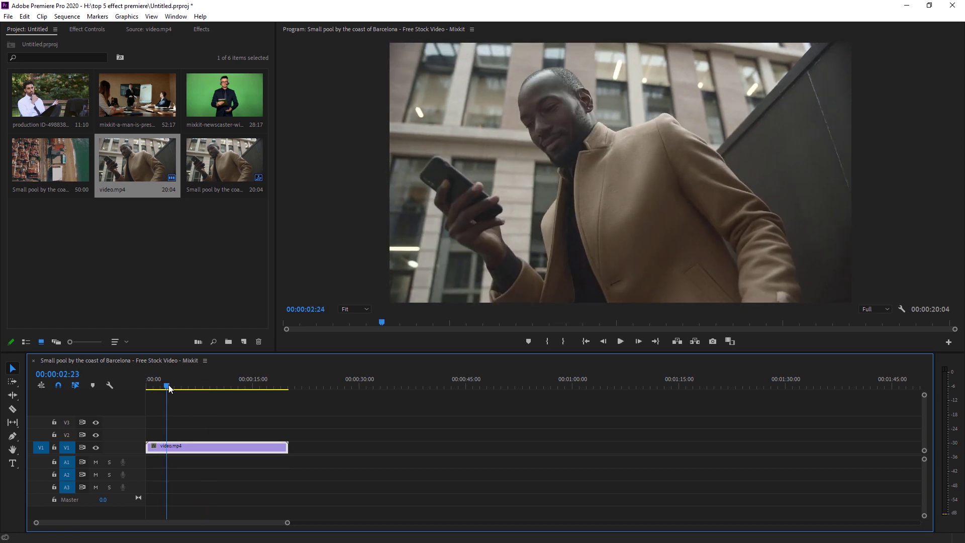
Search the effects for "stab" and select the Warp Stabilizer effect.
click(150, 29)
click(199, 29)
click(101, 42)
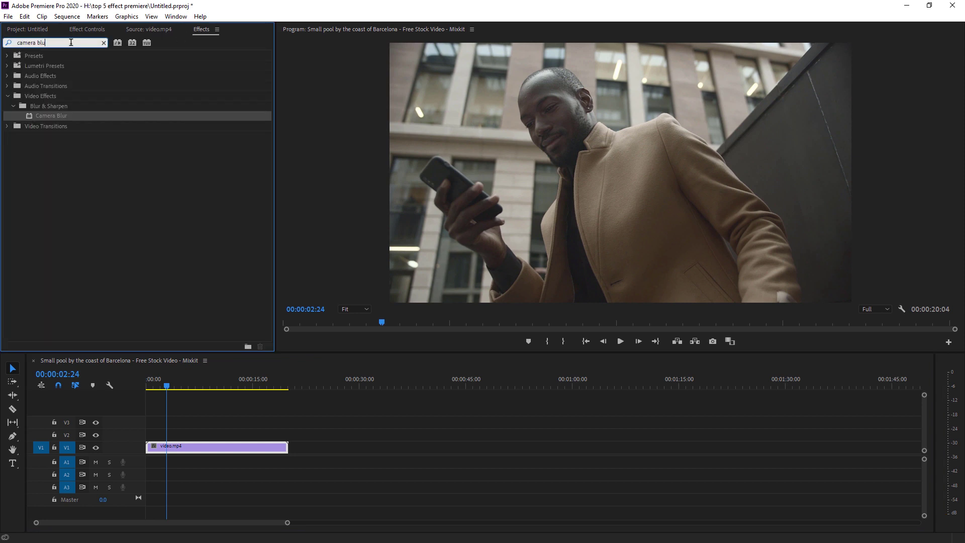
text(camera blu)
click(104, 43)
click(66, 44)
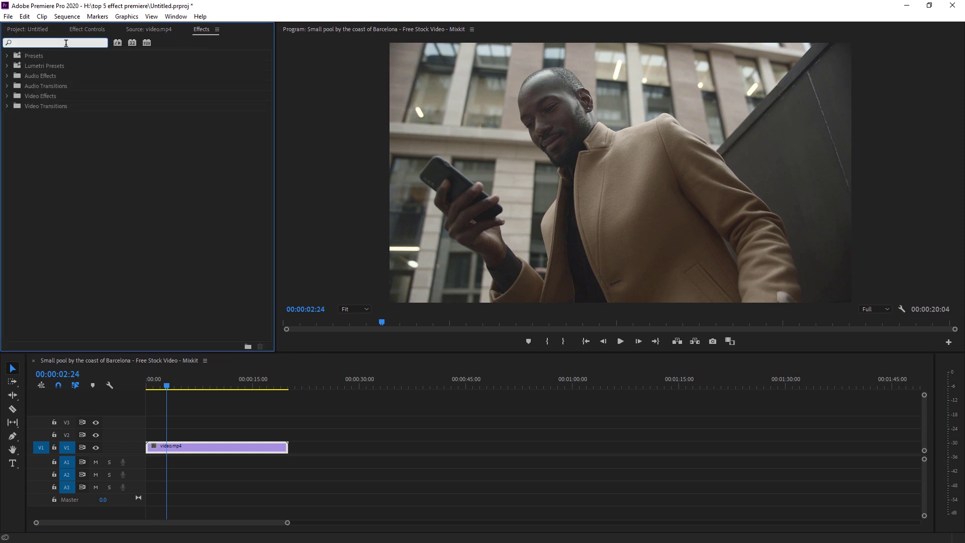
text(stab)
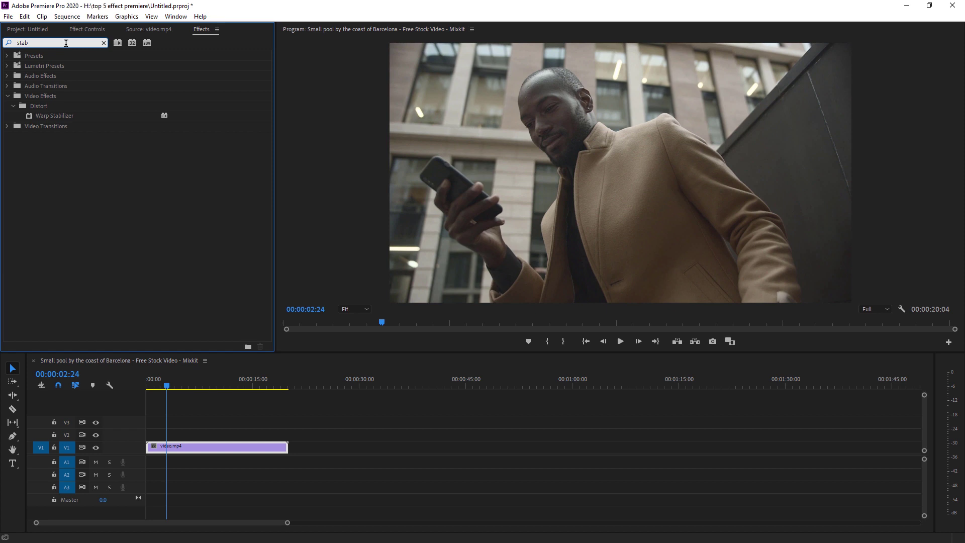
click(68, 116)
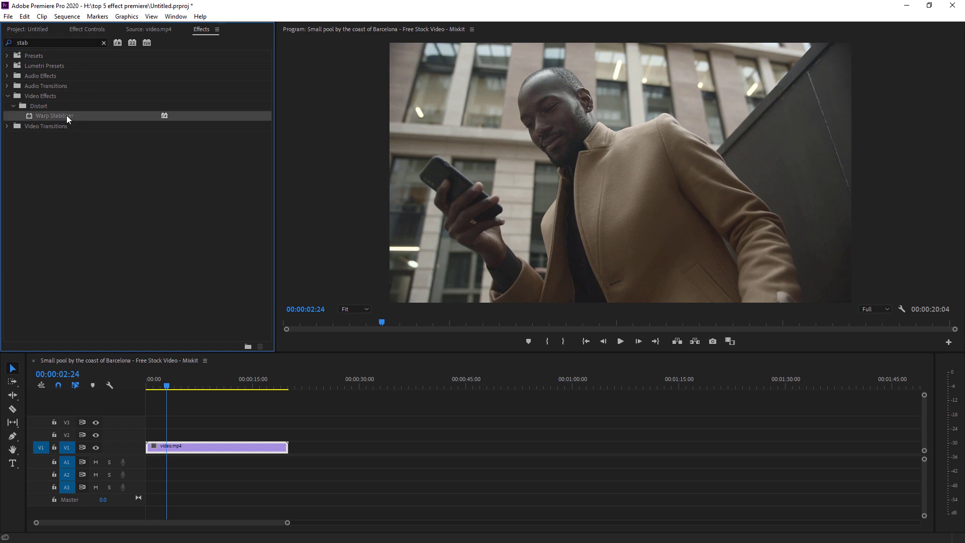
Trim the end of video.mp4 so it lasts 00:00:09:12 and apply Warp Stabilizer to it from the beginning.
click(185, 423)
key(space)
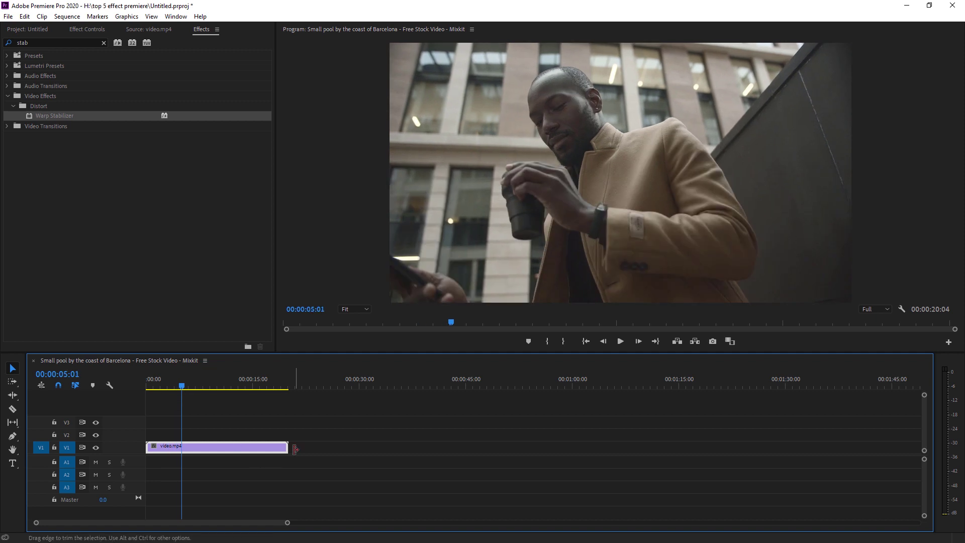
drag(288, 447, 188, 447)
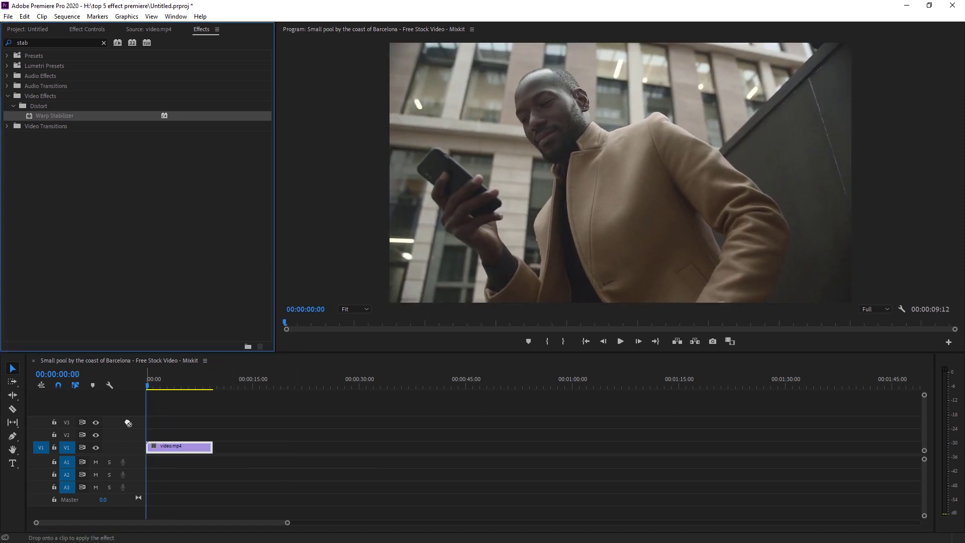
drag(128, 423, 193, 448)
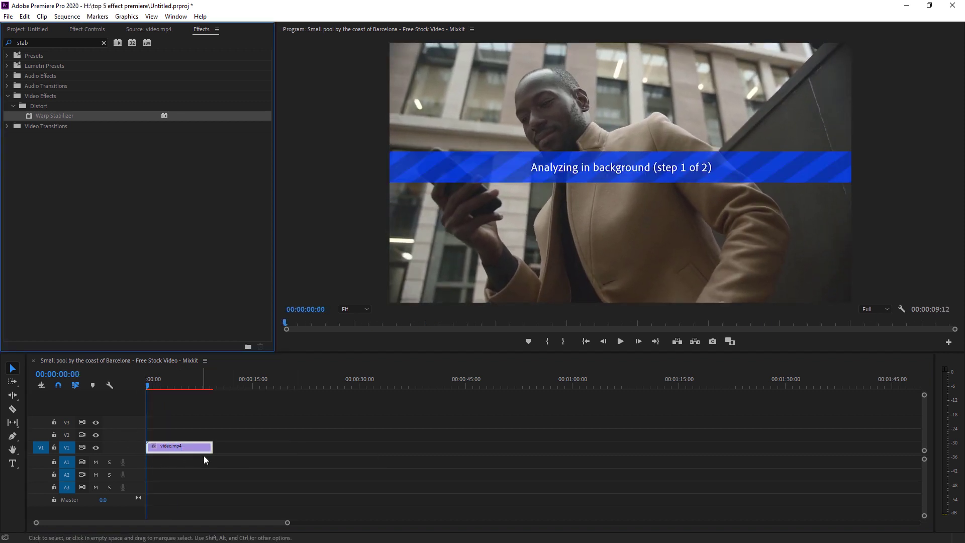
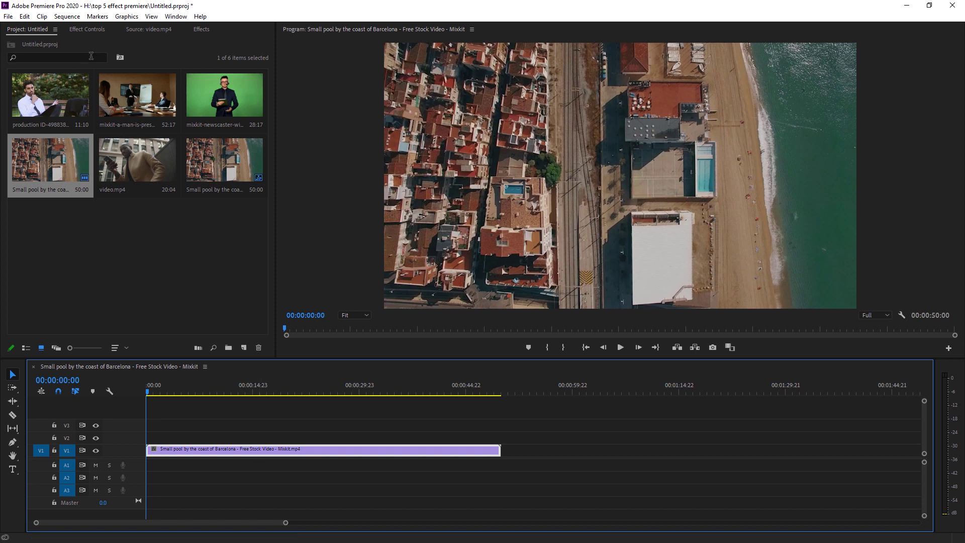
Set the Scale of the aerial Barcelona clip to 125, play the opening to check the framing, and return to the start.
click(90, 29)
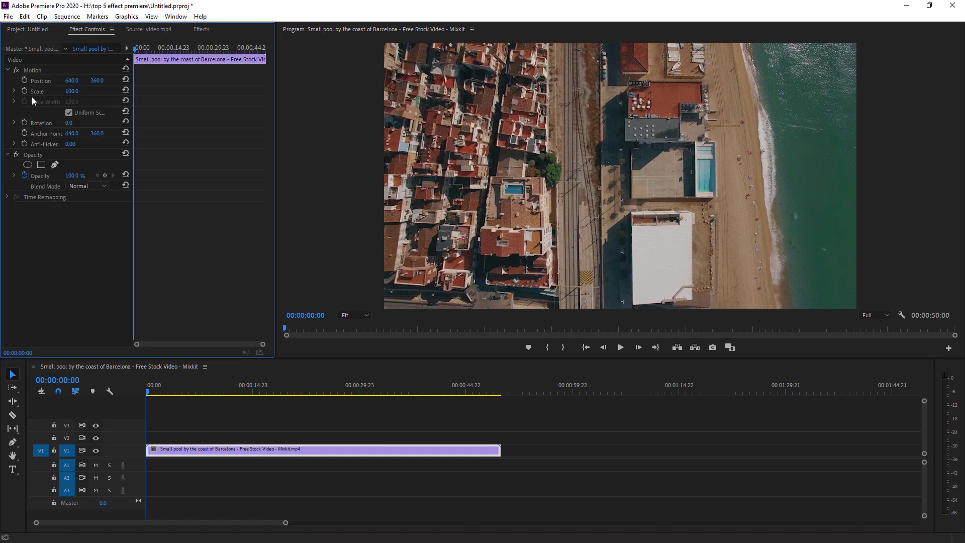
click(70, 91)
text(125)
key(Return)
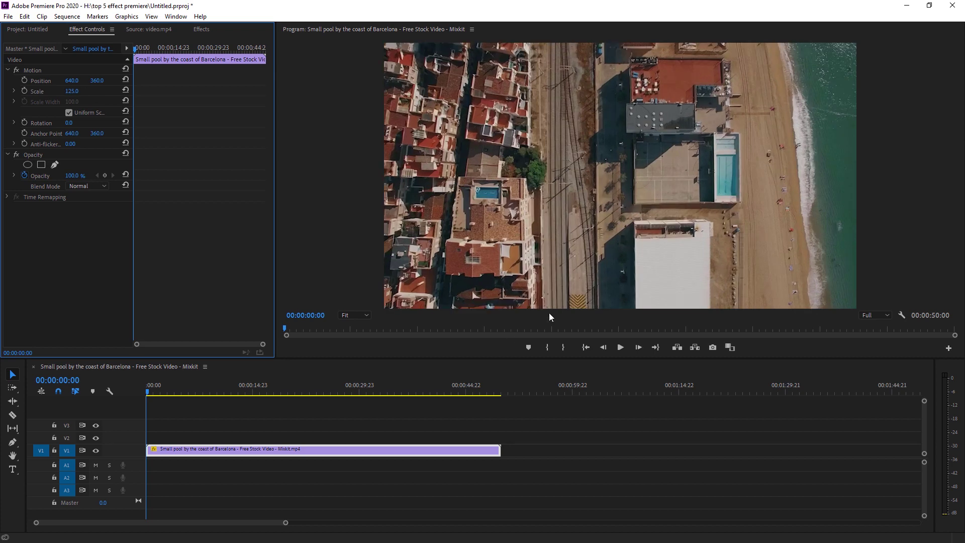
click(151, 395)
key(space)
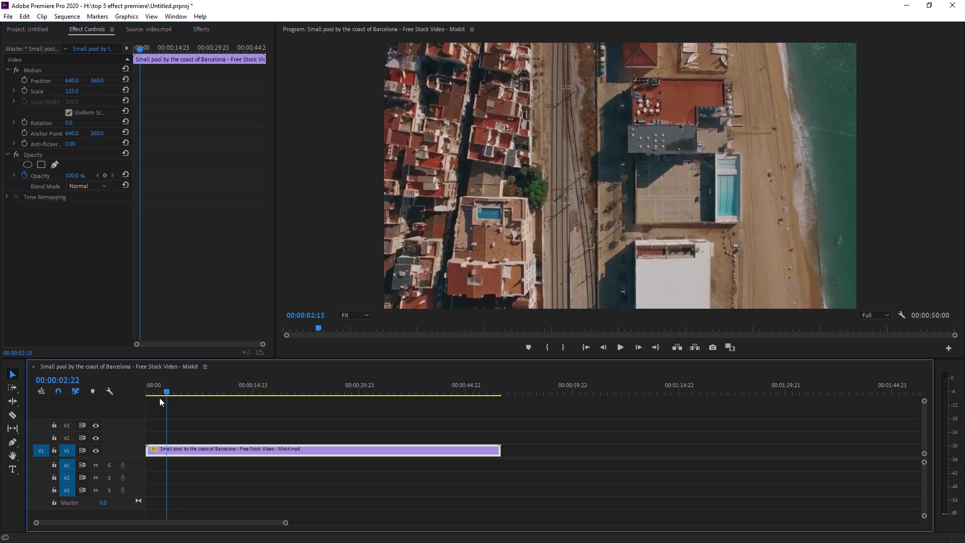
drag(160, 399, 142, 405)
Set the Scale of the aerial Barcelona clip to 120.
click(73, 91)
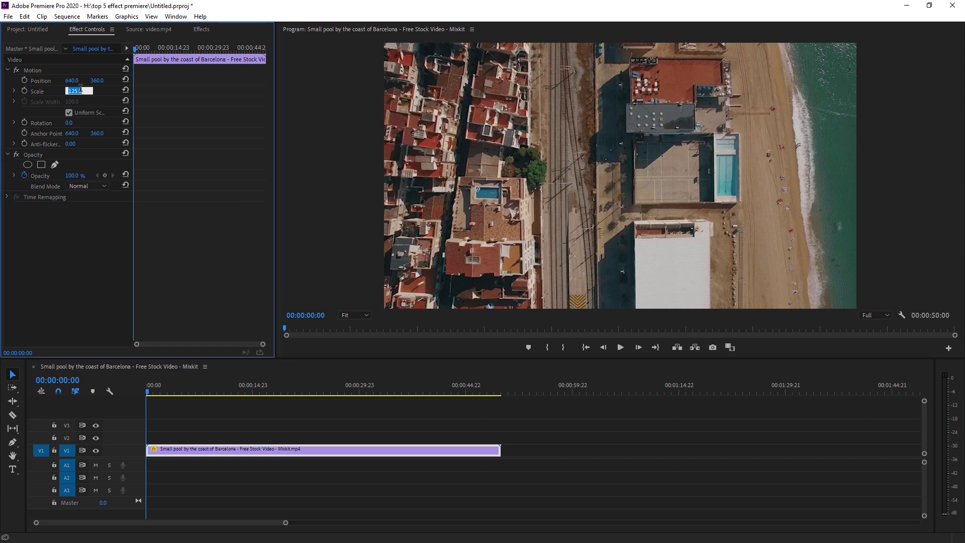
text(120)
key(Return)
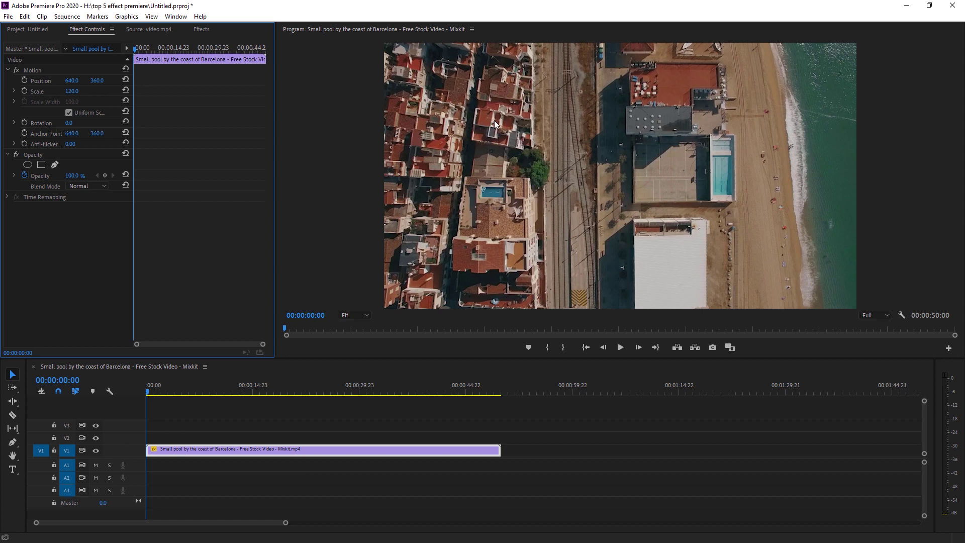
At the clip's start, keyframe Rotation at about -6.3° and Position at about 701, 347, using a 50% preview.
click(24, 123)
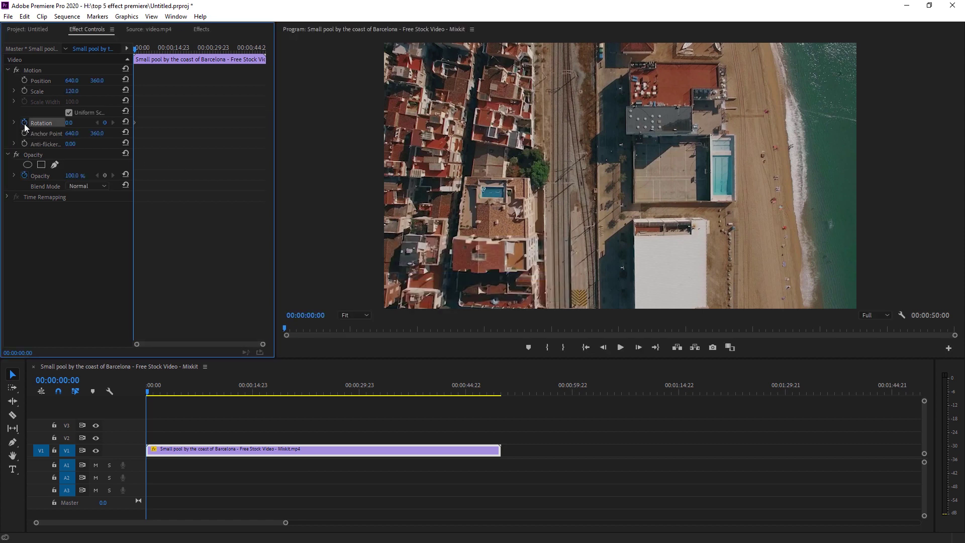
click(357, 316)
click(360, 348)
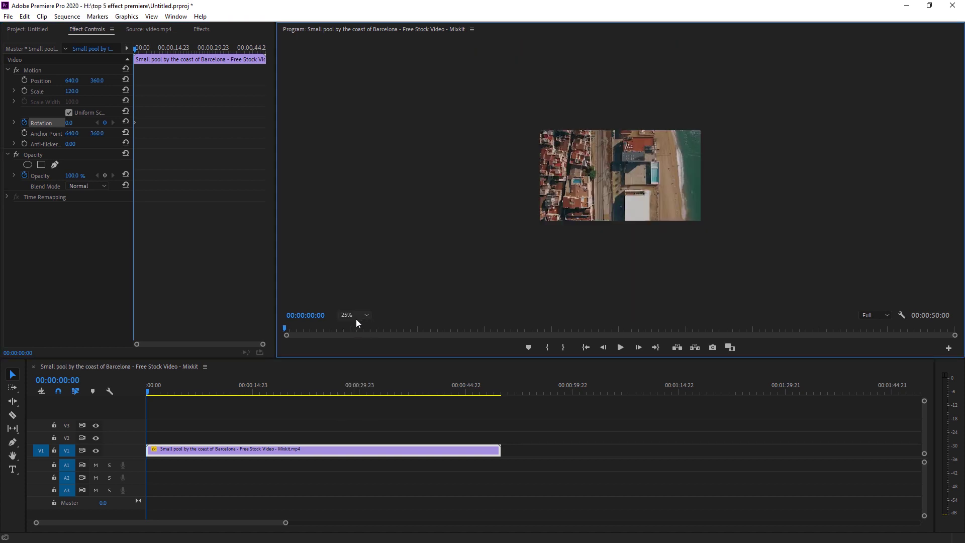
click(356, 317)
click(362, 361)
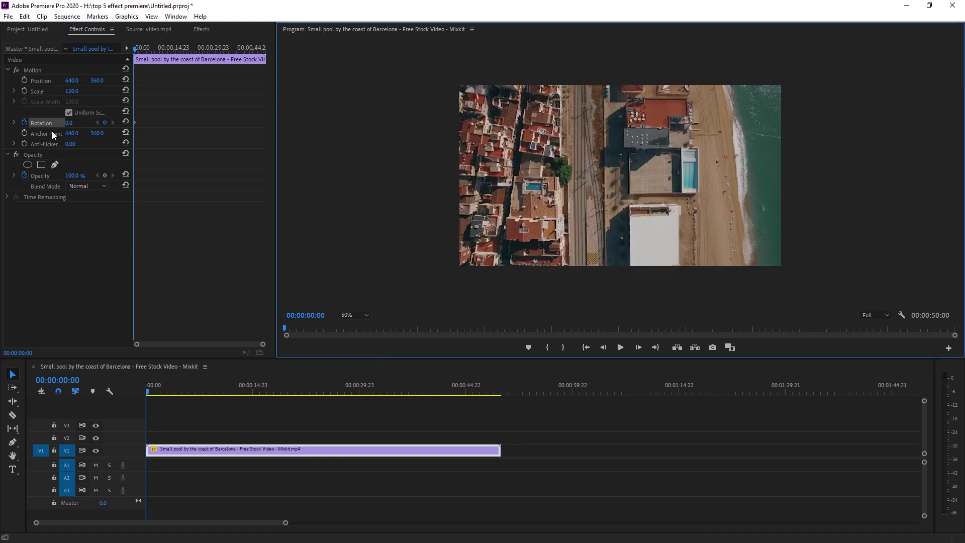
click(43, 70)
drag(830, 274, 849, 274)
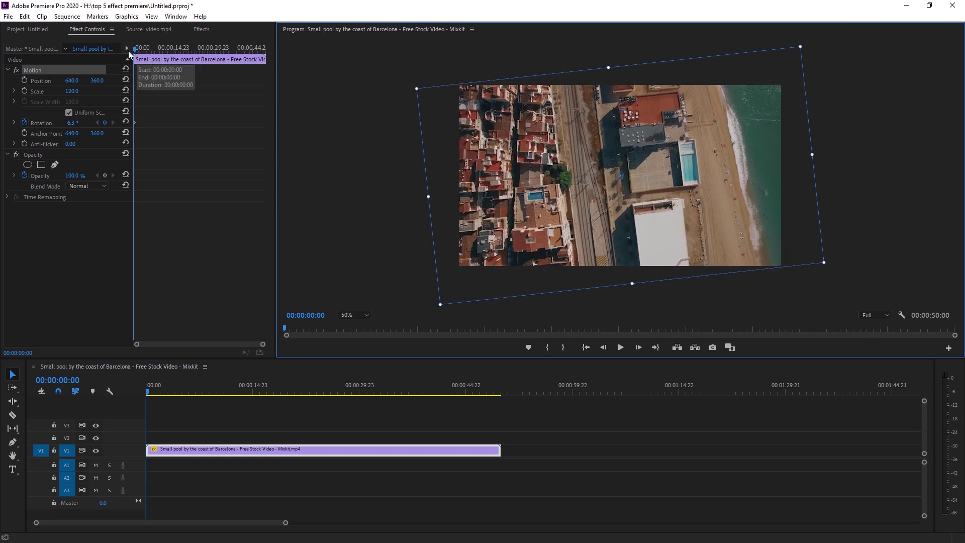
click(24, 80)
drag(68, 80, 95, 81)
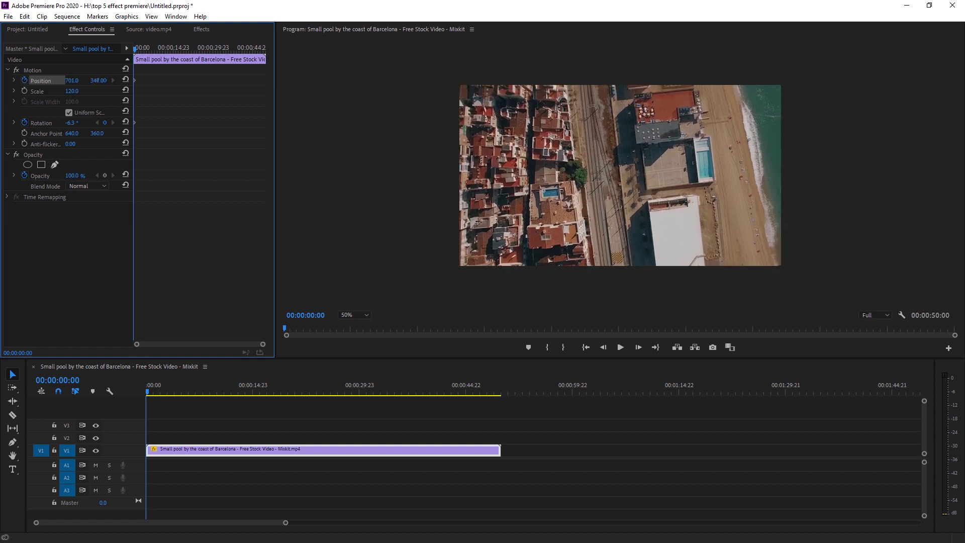
Trim the end of the aerial clip to 00:00:16:11 and move to 00:00:16:03.
drag(135, 47, 177, 69)
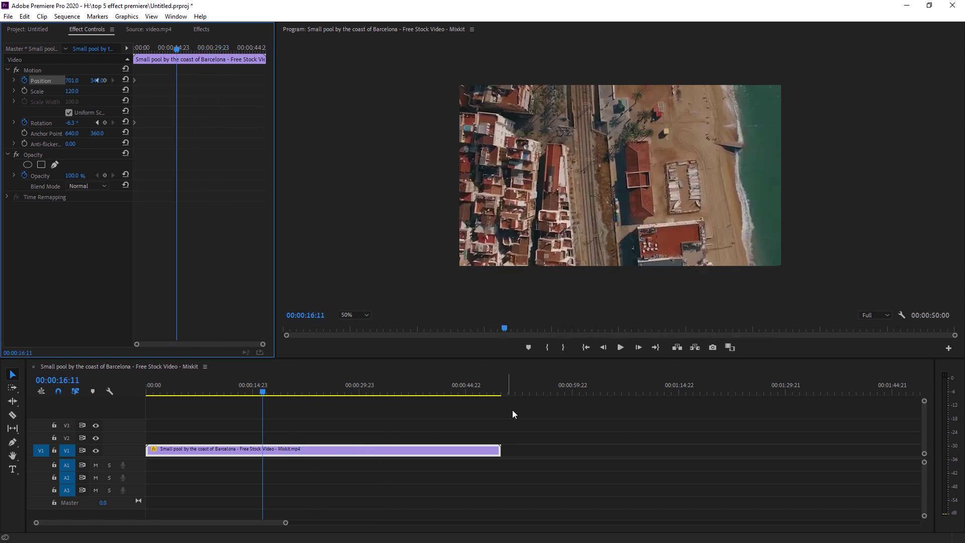
drag(498, 448, 261, 448)
click(261, 396)
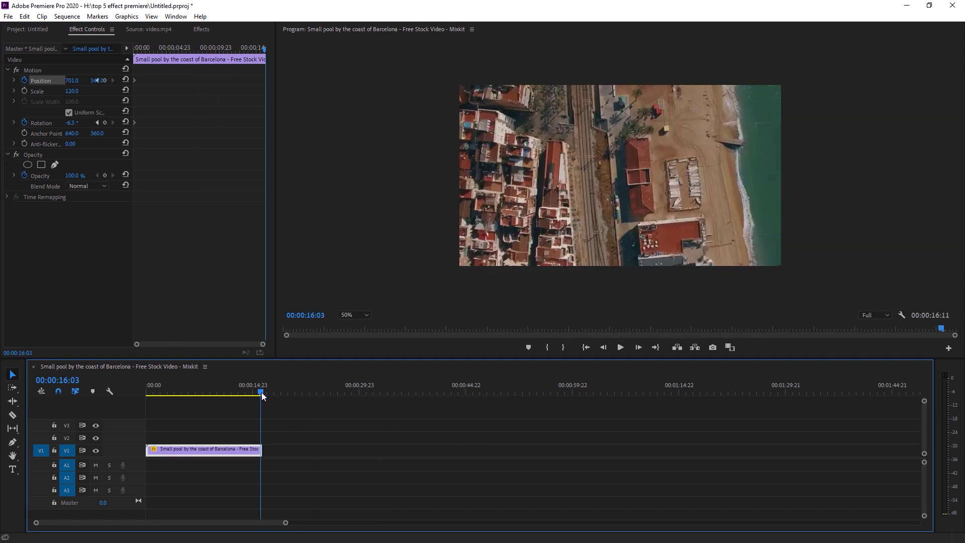
Keyframe the clip's Rotation at about 3.4° and its horizontal Position at about 628 near the end, and return to the start.
click(105, 122)
click(38, 74)
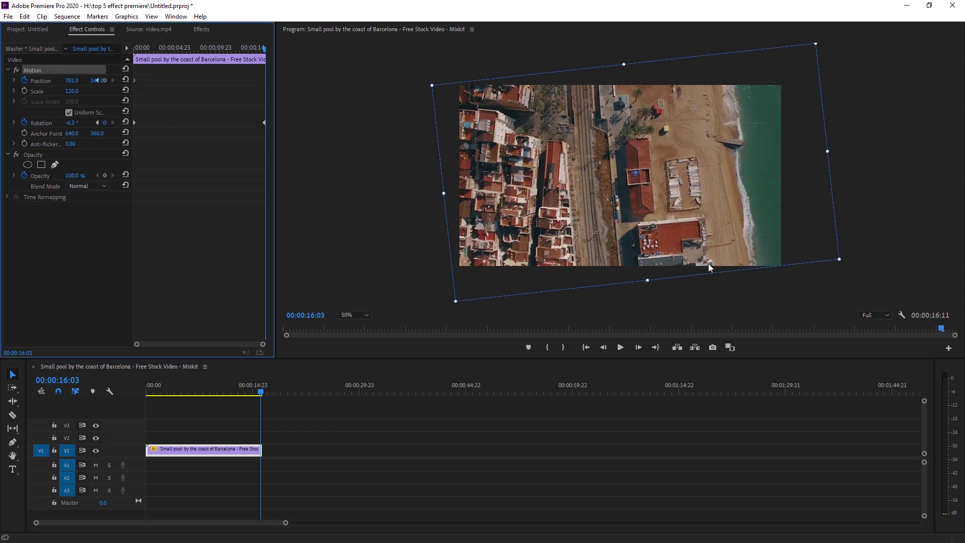
drag(847, 264, 834, 301)
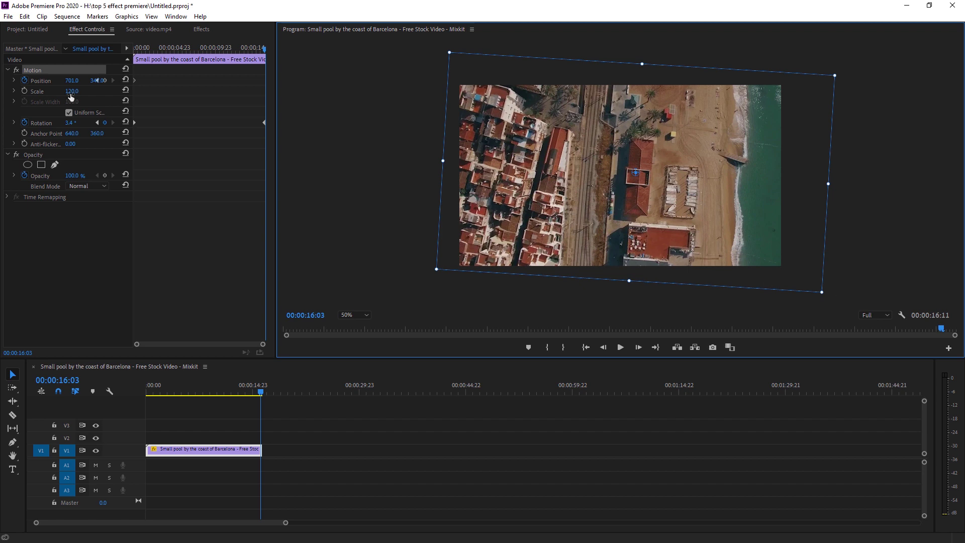
drag(75, 83, 124, 92)
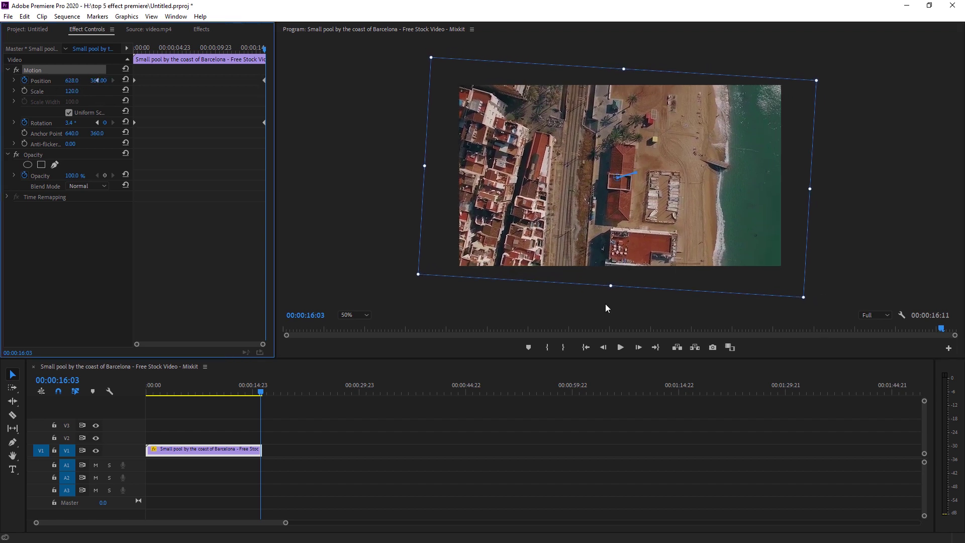
drag(270, 382, 211, 397)
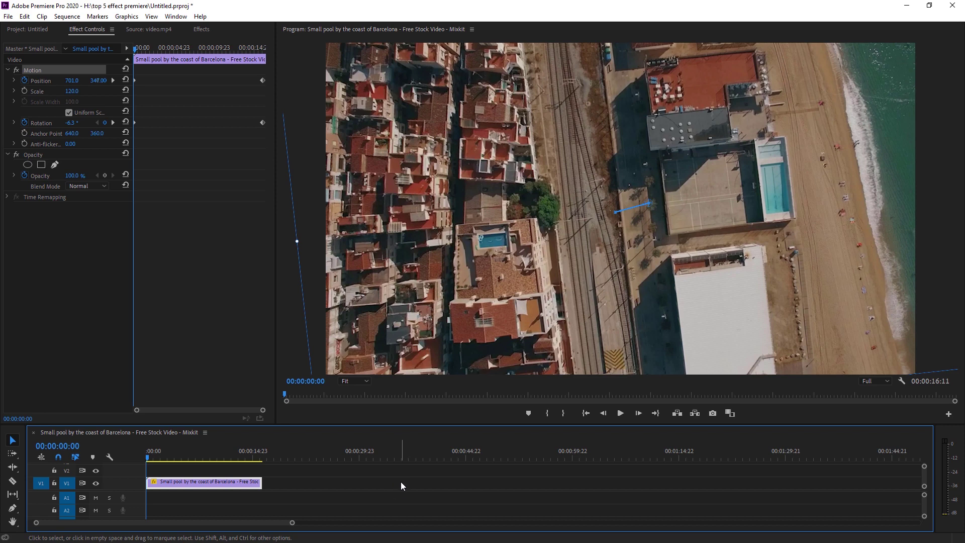
click(400, 483)
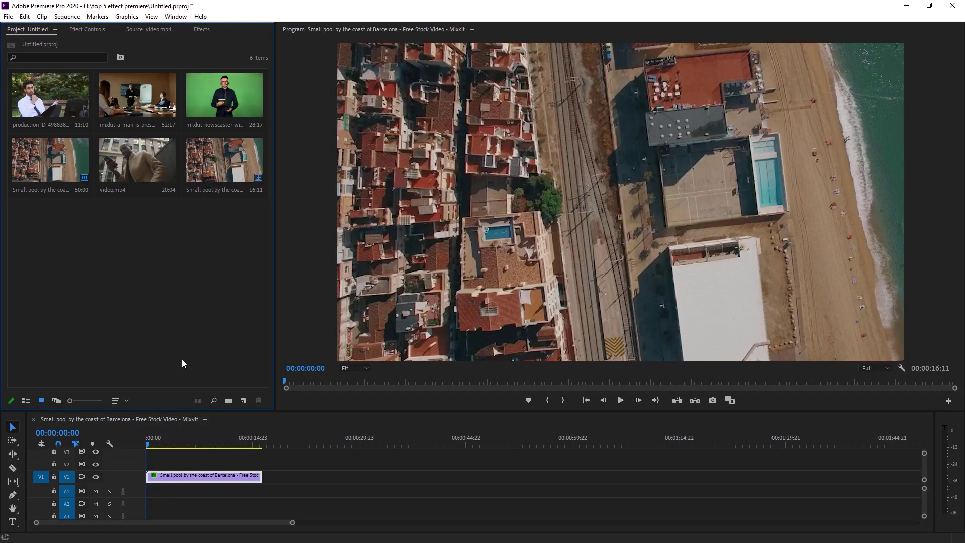
Create a new adjustment layer in the project with the default settings.
right_click(188, 285)
mouse_move(272, 328)
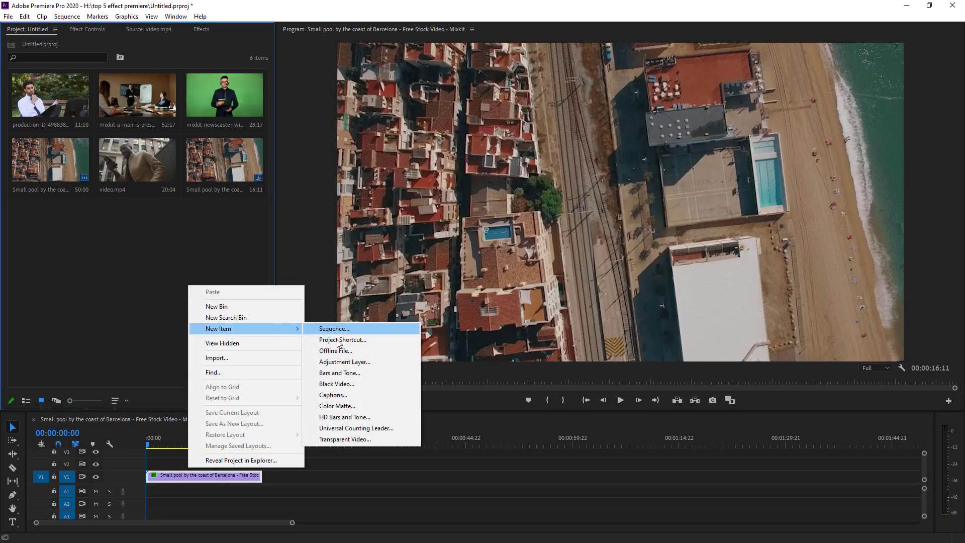
click(347, 362)
click(500, 312)
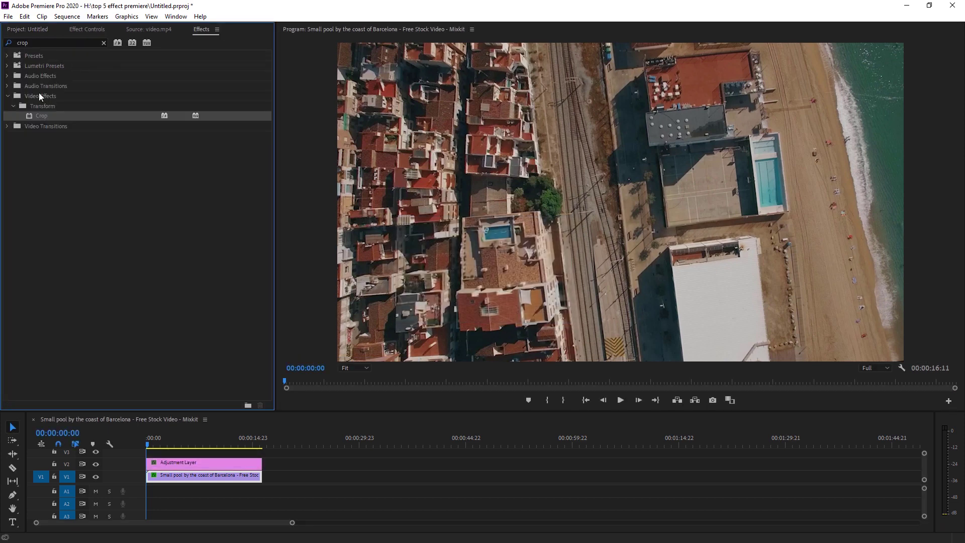
Apply the Crop effect to the adjustment layer above the aerial clip and set both Top and Bottom to 12%.
drag(41, 115, 206, 462)
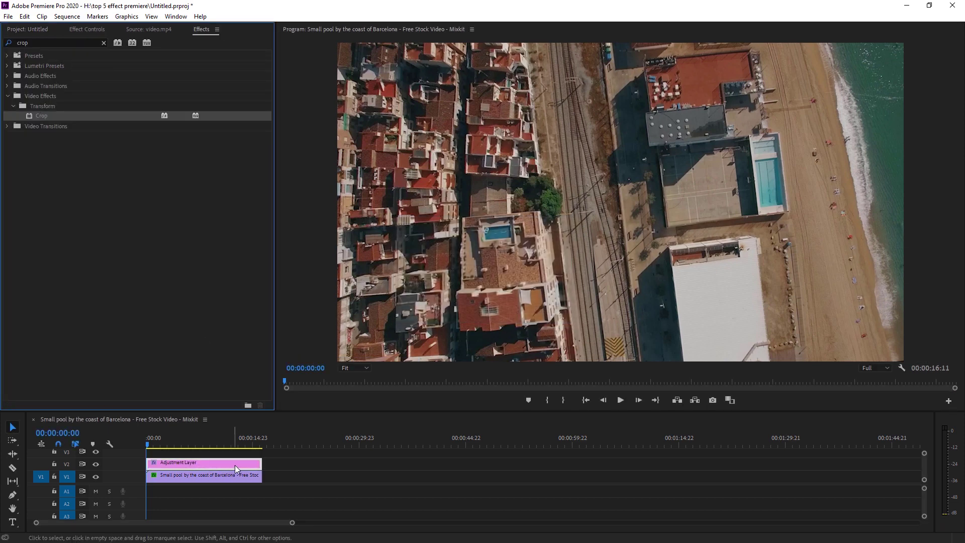
click(88, 31)
click(70, 239)
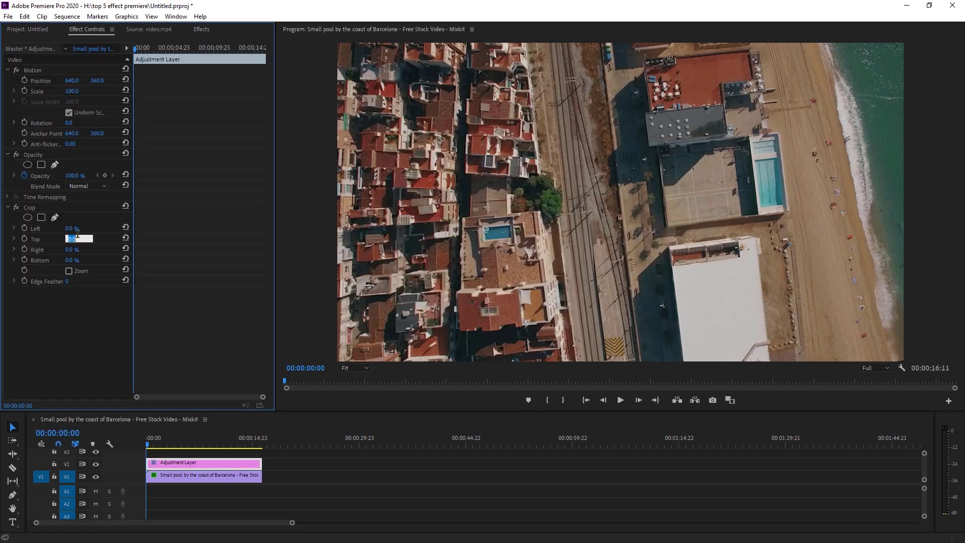
text(12)
click(70, 260)
text(12)
key(Return)
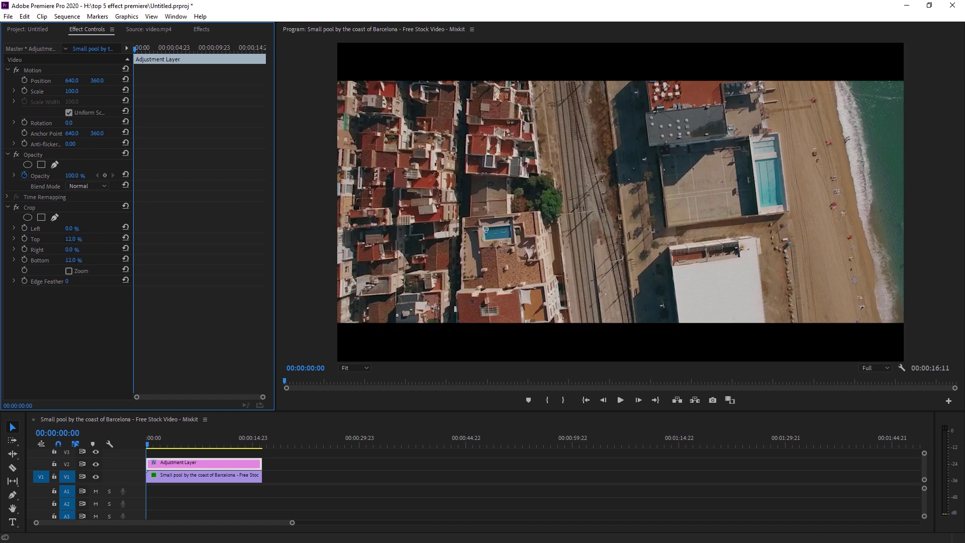
Play the aerial sequence with its cinematic bars to review the motion, and go back to 00:00:05:14.
key(space)
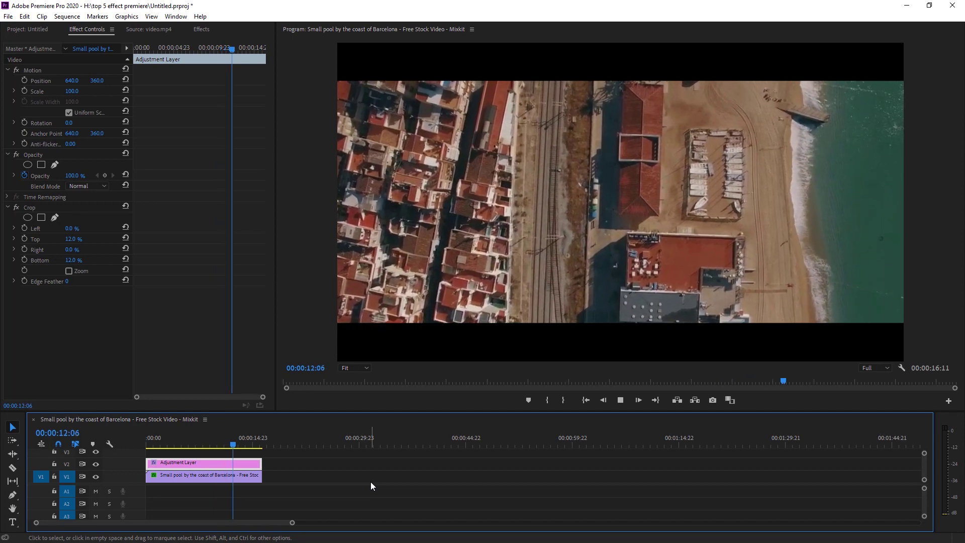
click(180, 445)
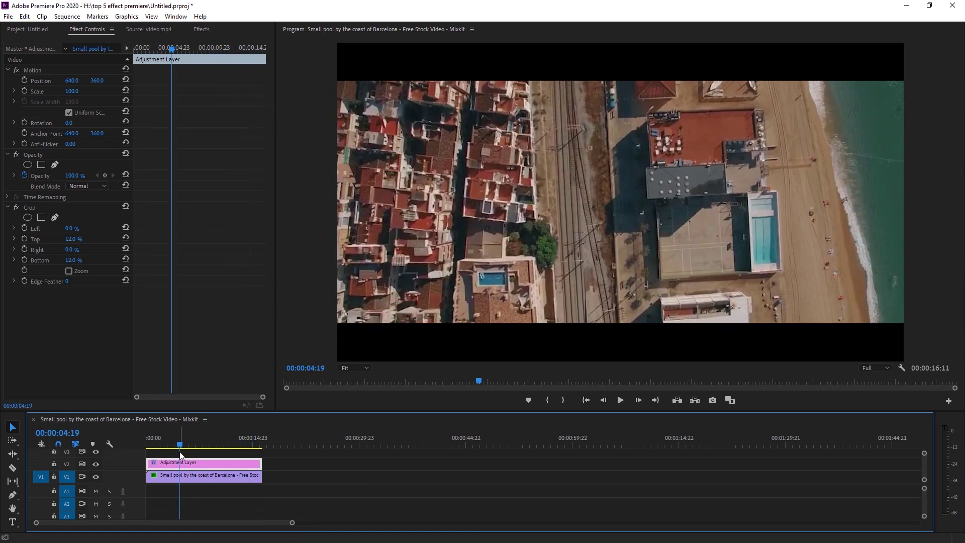
drag(180, 447, 187, 443)
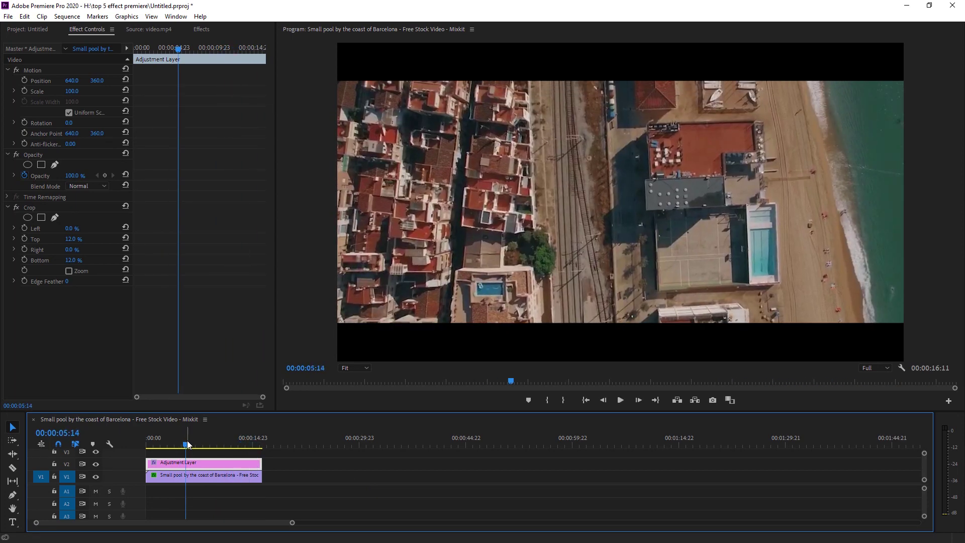